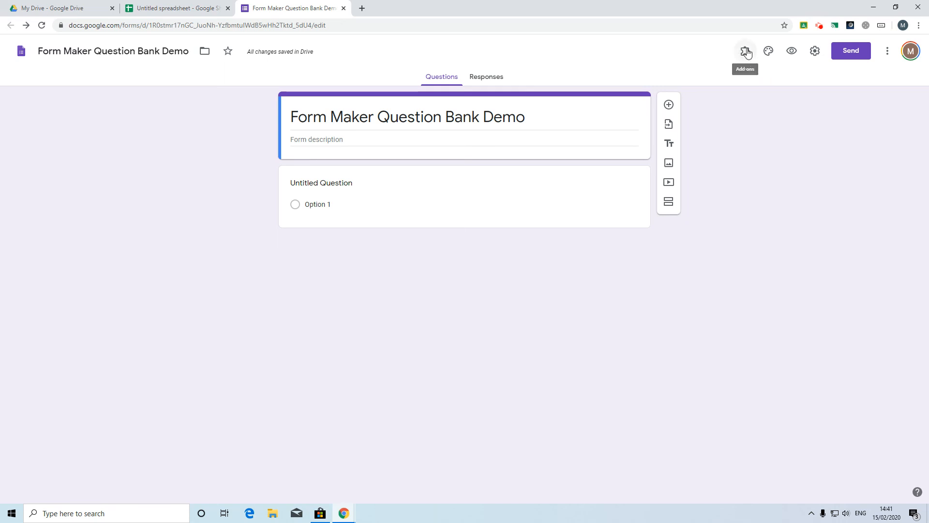
Start the Form Maker add-on and open its Question Bank section.
click(745, 56)
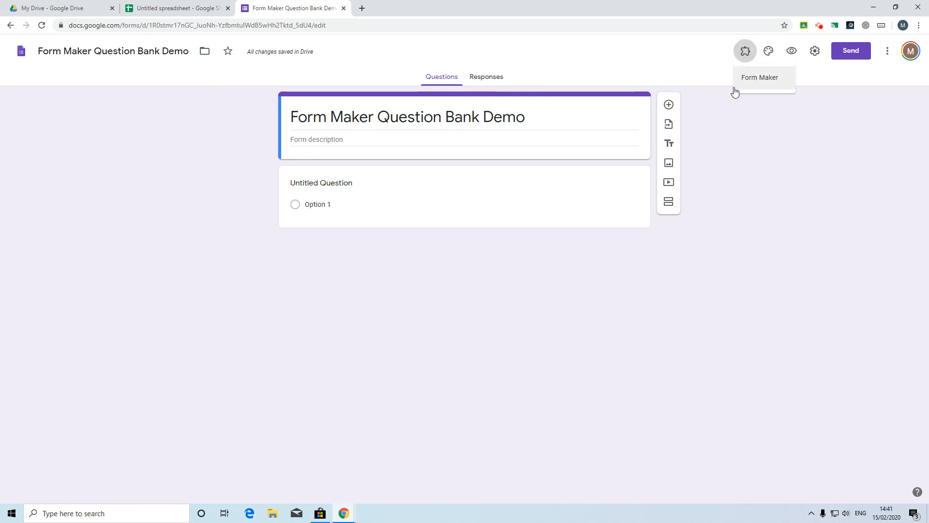
click(759, 80)
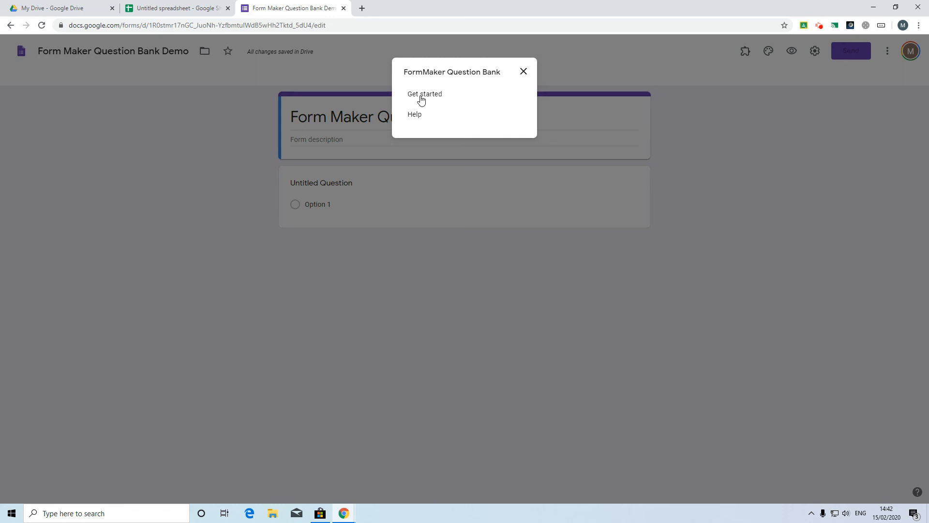
click(425, 95)
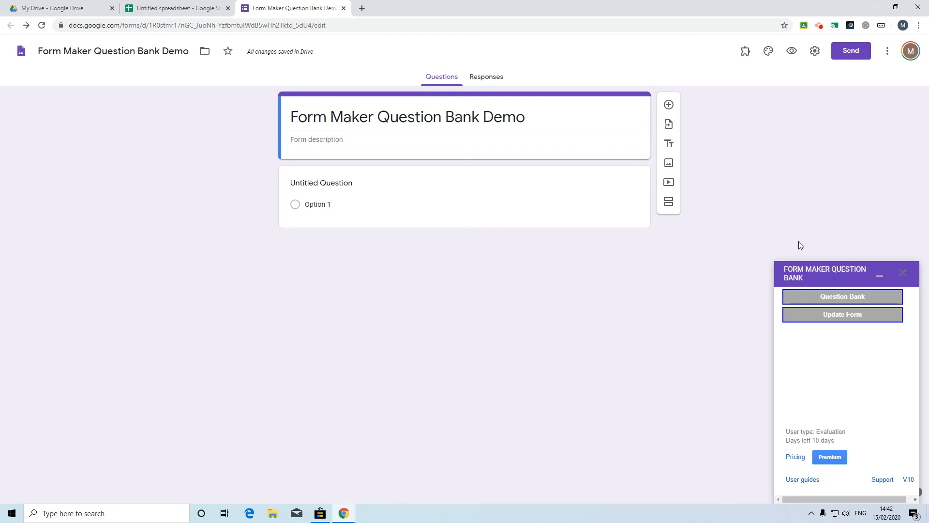
click(842, 297)
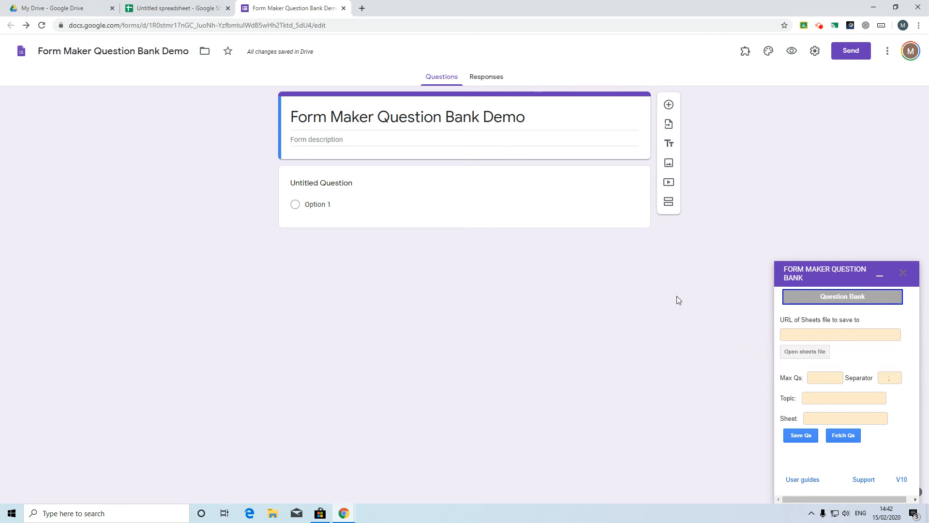
Copy the untitled spreadsheet's URL and paste it into the add-on as the Sheets file to save to.
click(173, 9)
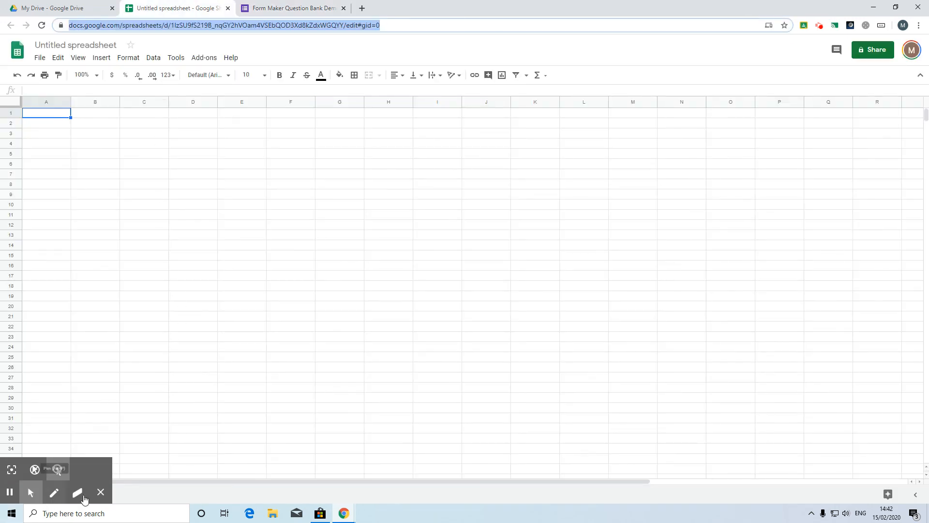
click(100, 492)
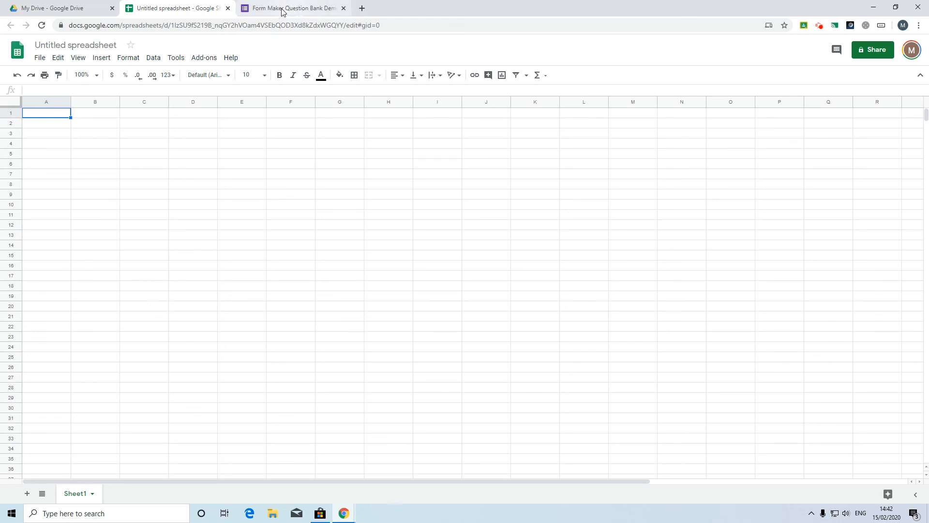
click(402, 25)
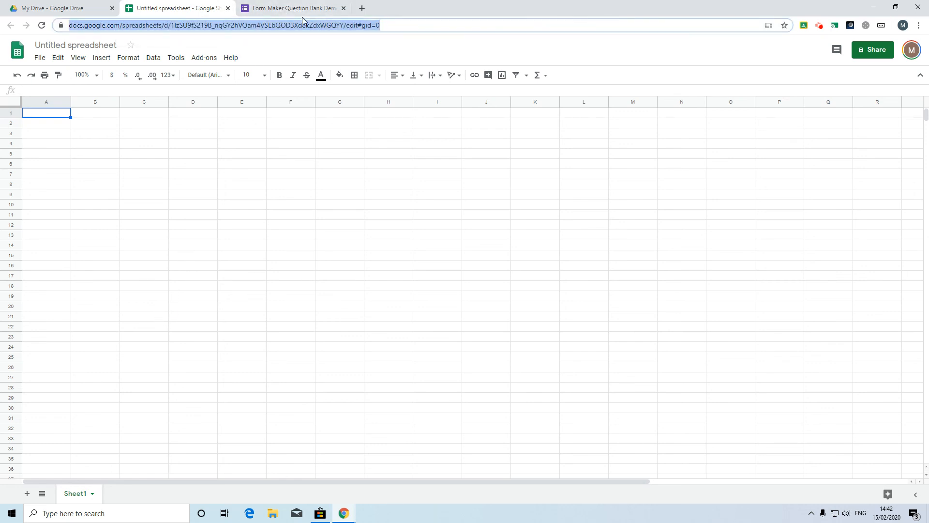
right_click(283, 25)
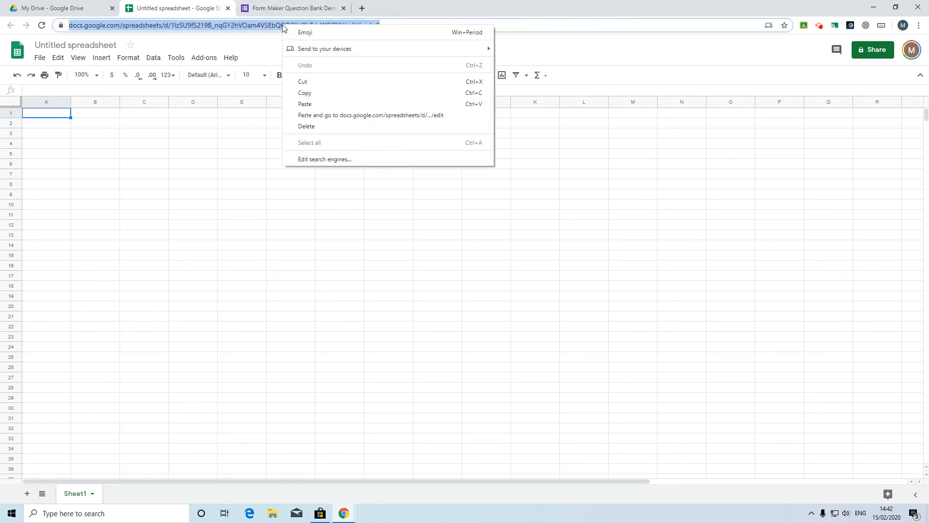
click(304, 93)
click(295, 9)
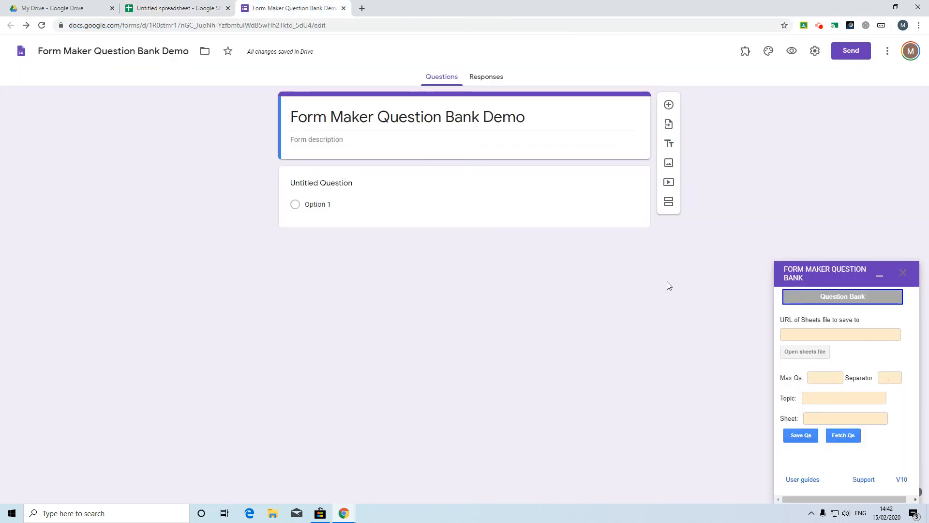
click(796, 334)
right_click(801, 334)
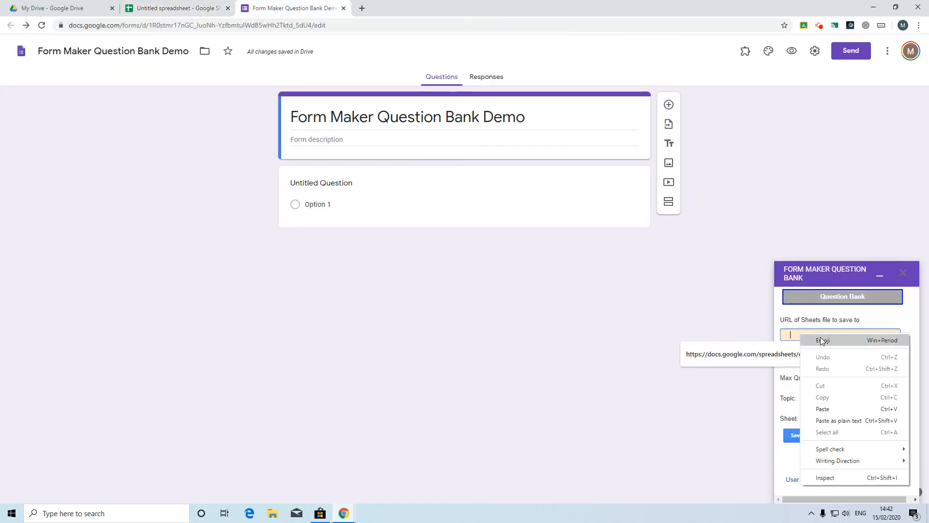
click(826, 409)
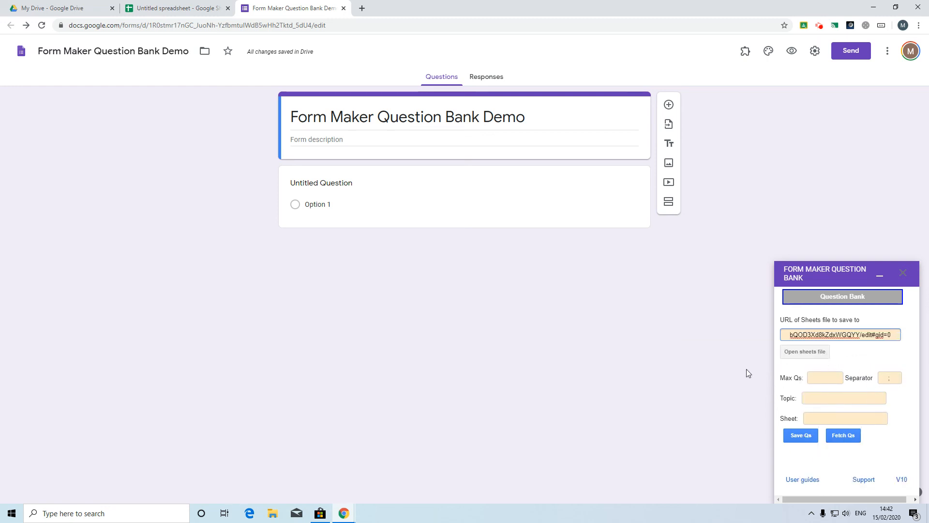
Save the form's questions to the linked spreadsheet, and review its QuestionBank and QuestionBank2 sheets.
click(800, 437)
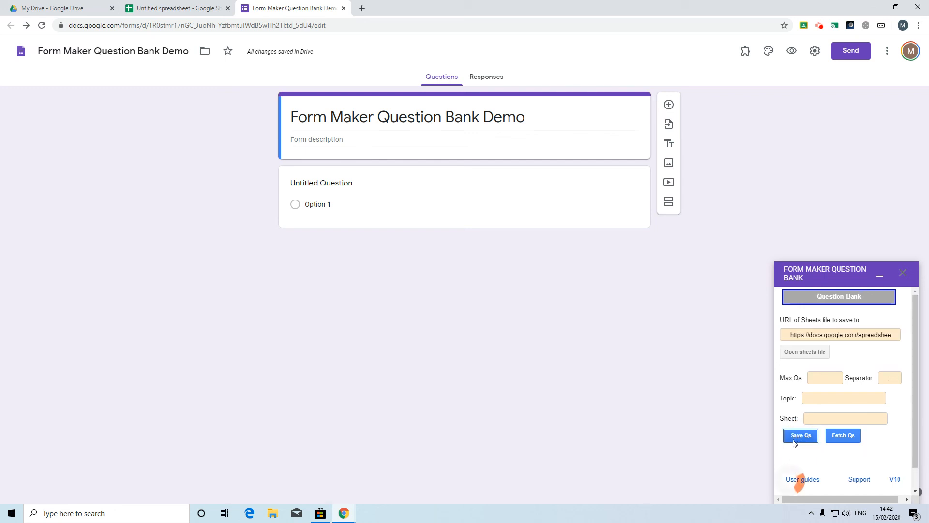
scroll(816, 470, down, 1)
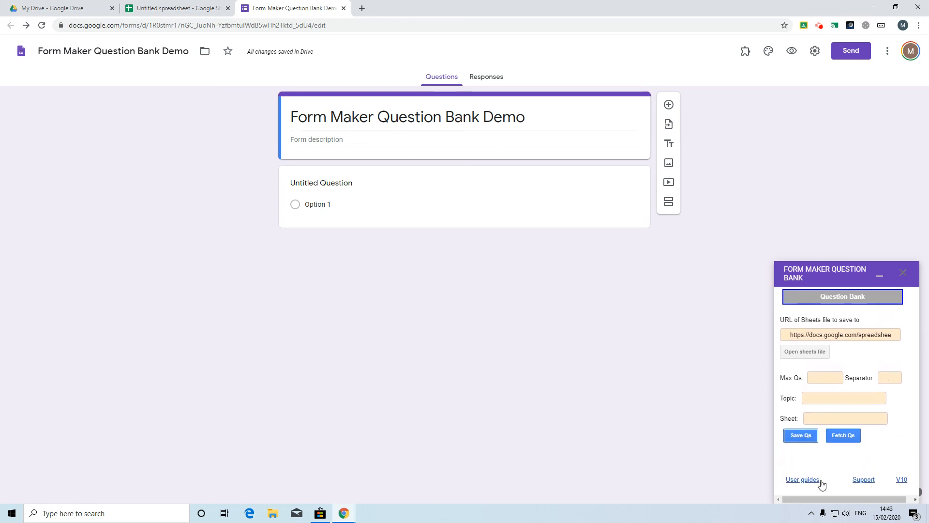
click(182, 10)
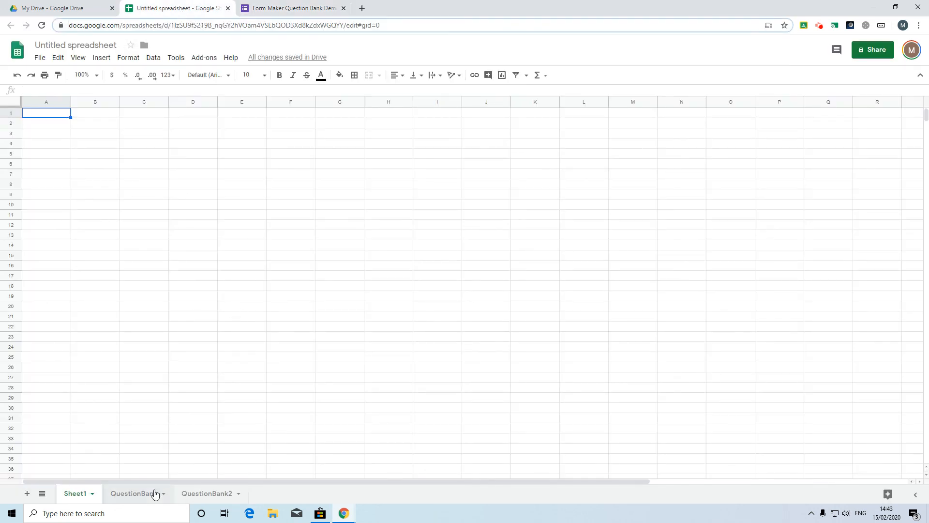
click(134, 501)
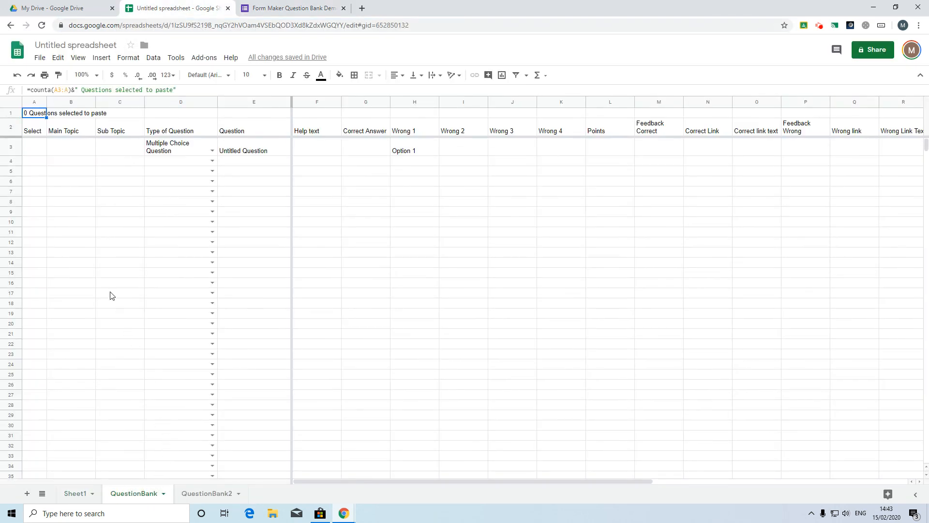
click(192, 496)
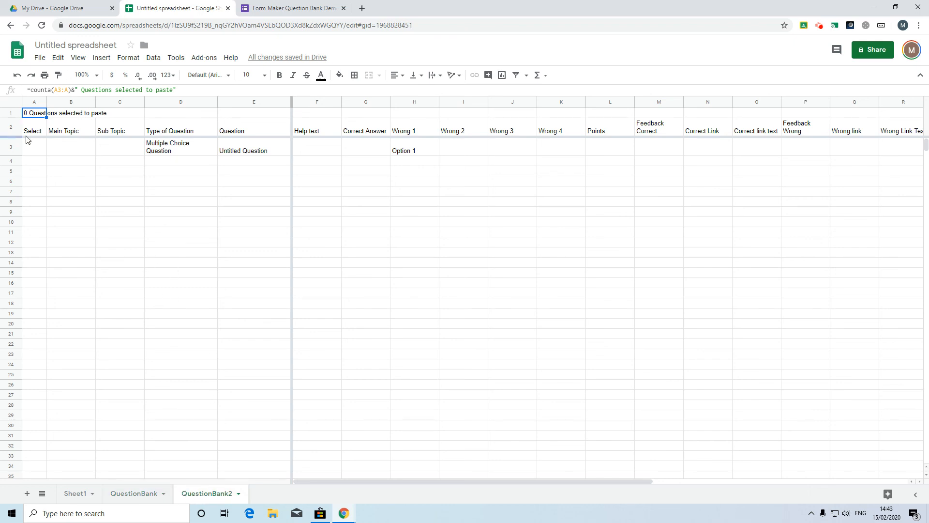
click(62, 134)
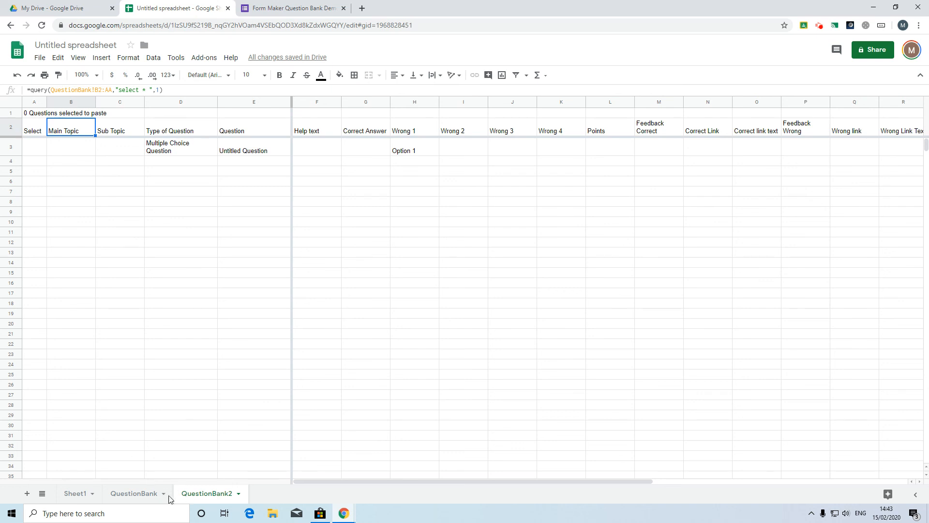
click(134, 494)
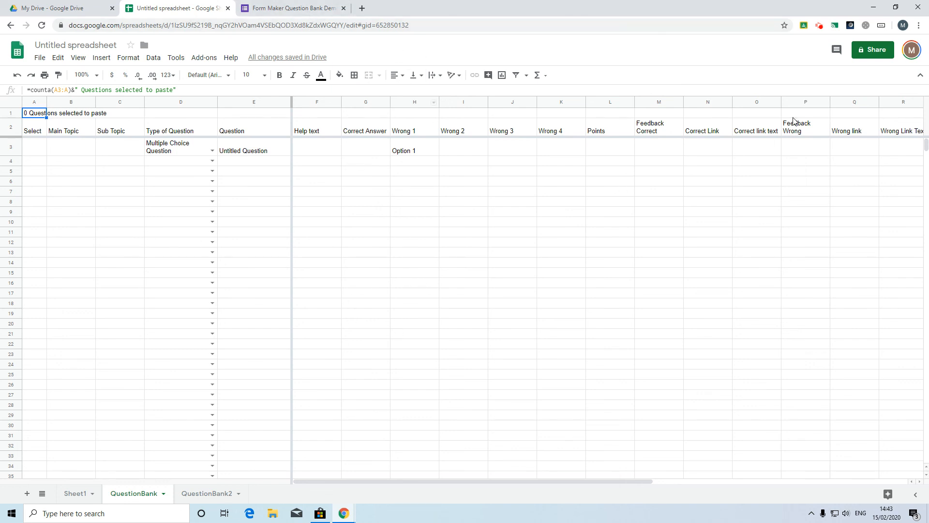
click(819, 27)
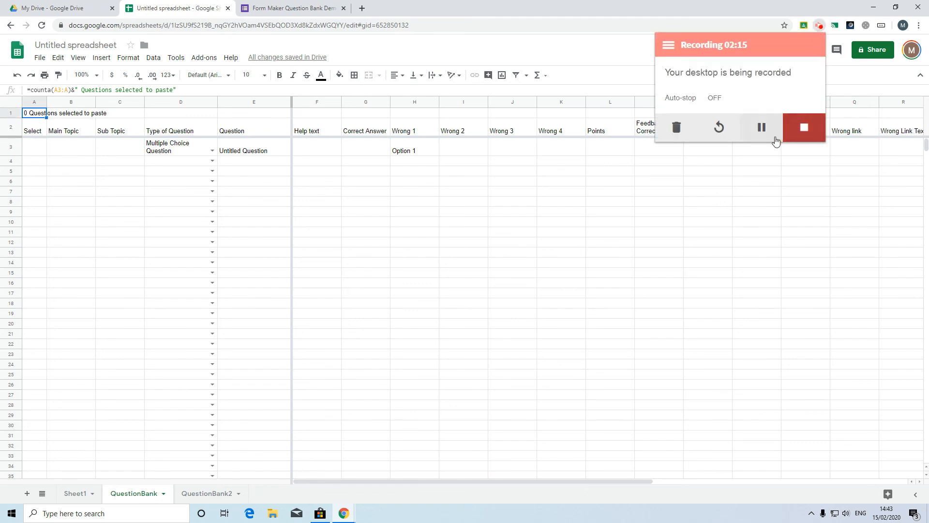
click(762, 127)
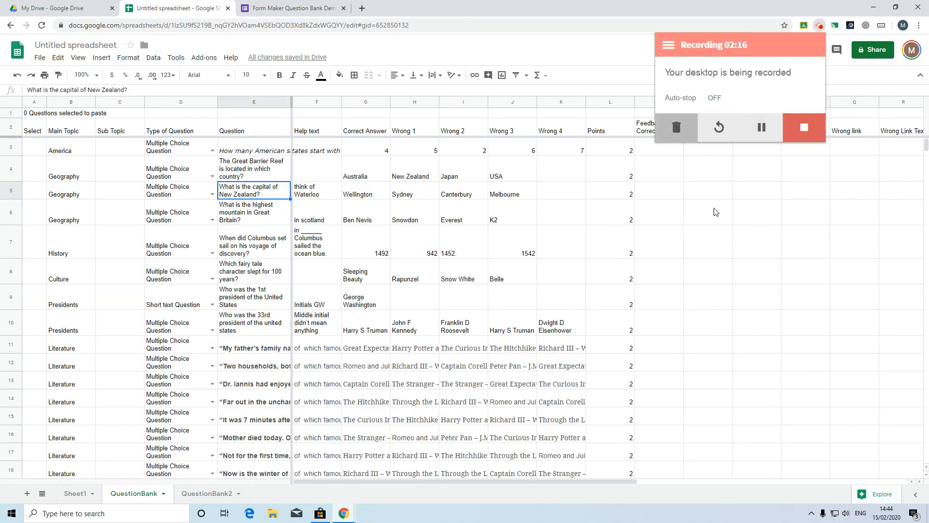
click(716, 212)
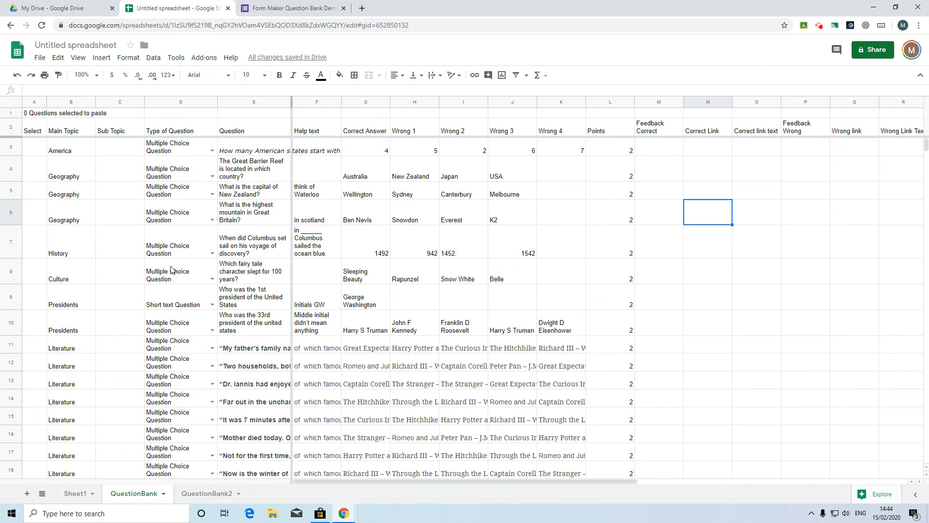
Enter "hgfff" in Sub Topic cell C3 of the QuestionBank2 sheet and inspect the effect on the query in B2.
click(207, 494)
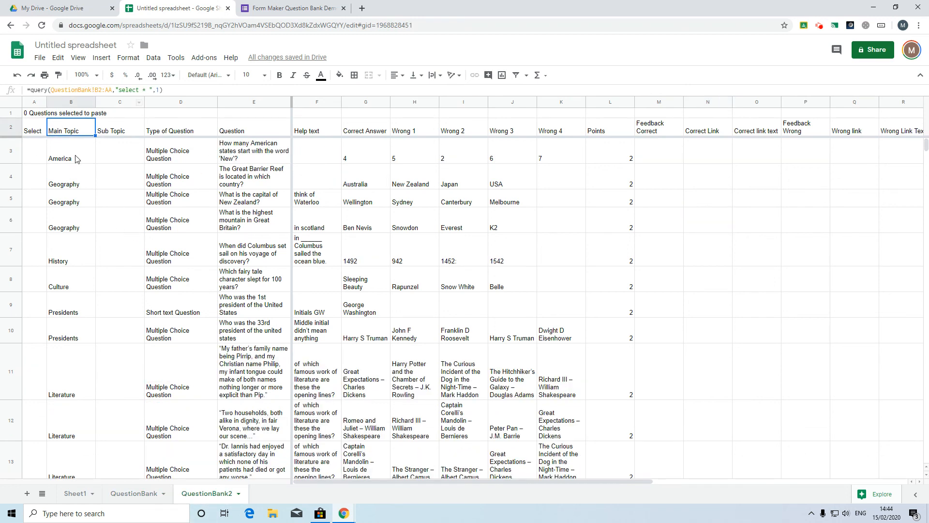
click(111, 160)
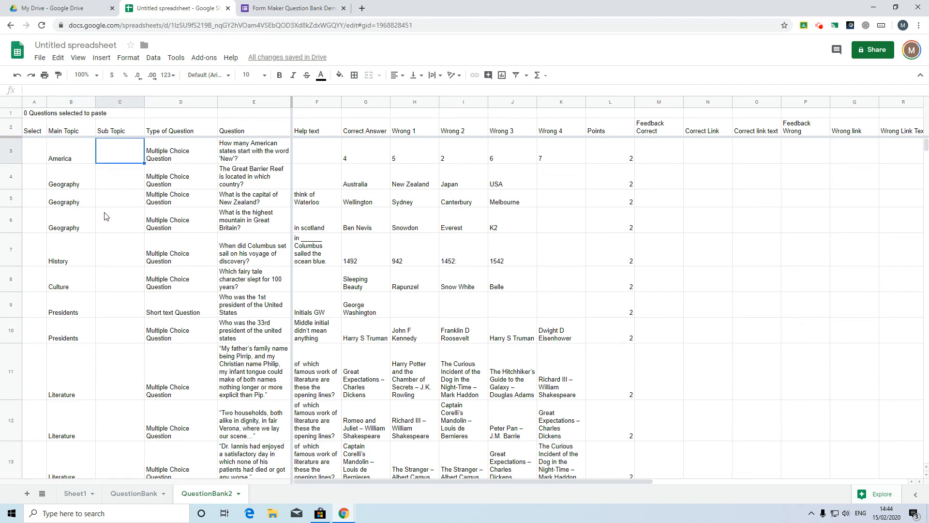
text(hgfff)
key(Return)
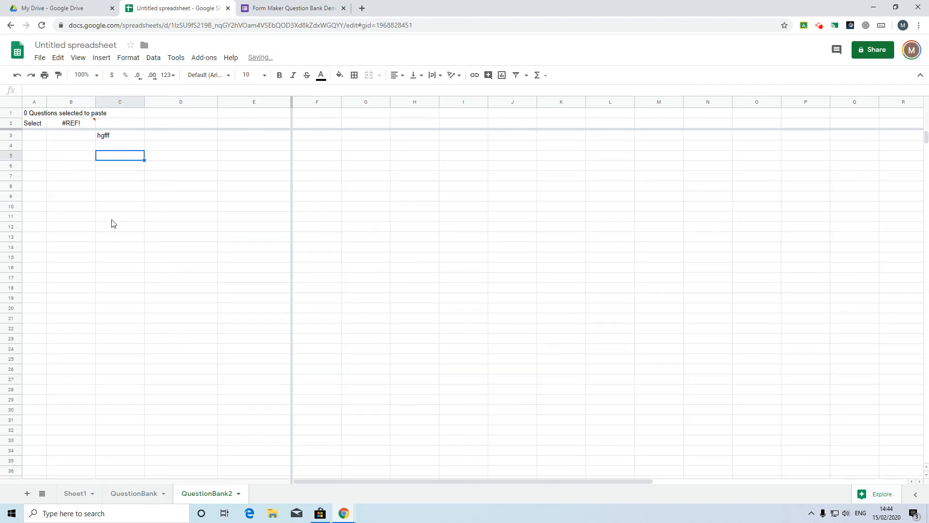
click(118, 138)
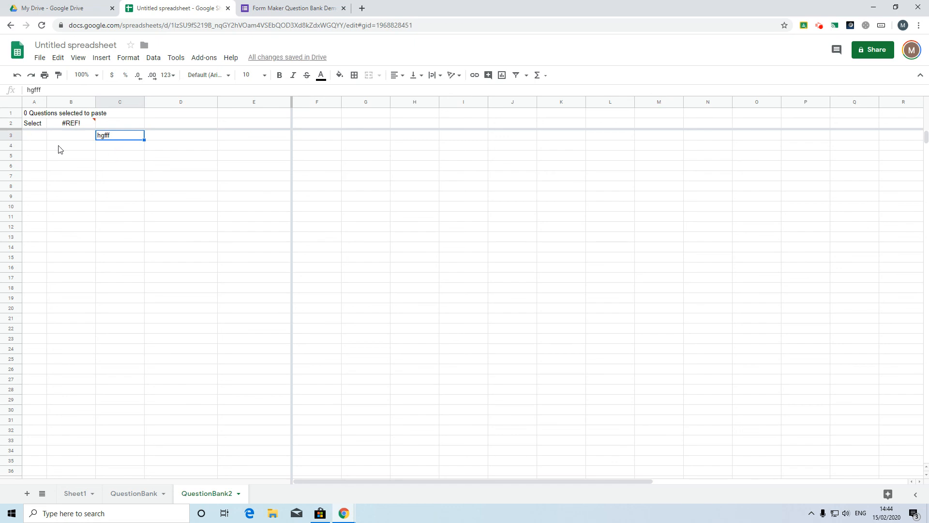
mouse_move(80, 128)
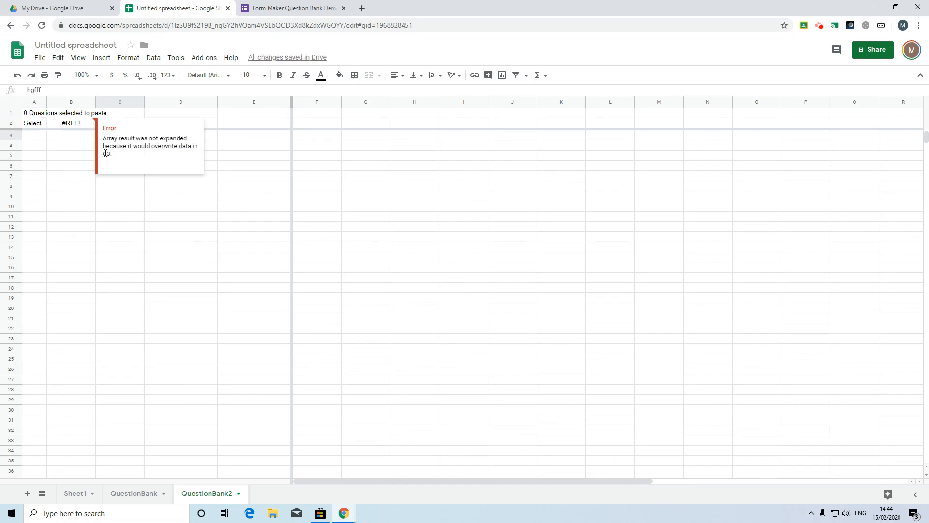
Clear the test text from cell C3 of the QuestionBank2 sheet.
click(77, 164)
click(120, 137)
key(Delete)
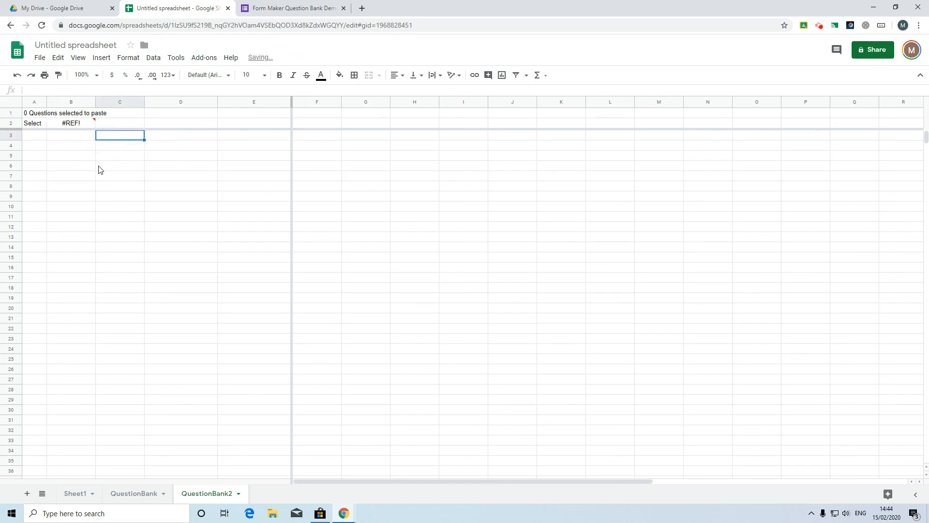
Mark the first five questions, rows 3 to 7, with "x" in the Select column of QuestionBank2.
click(35, 157)
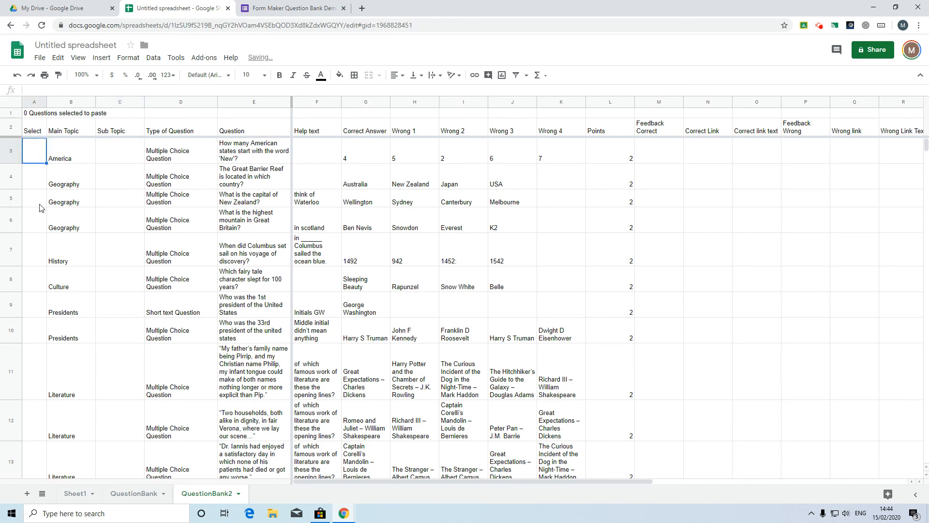
text(x)
key(Return)
text(x)
key(Return)
text(x)
key(Return)
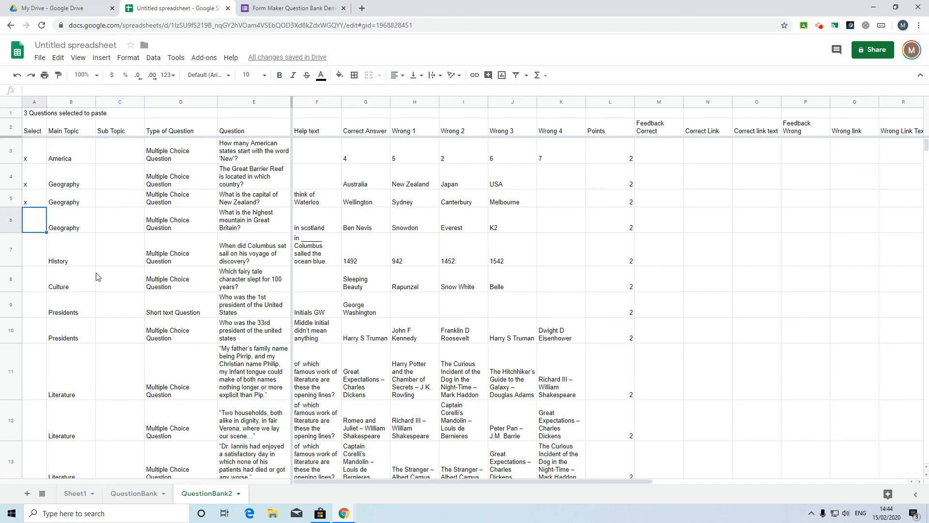
text(x)
key(Return)
text(x)
key(Return)
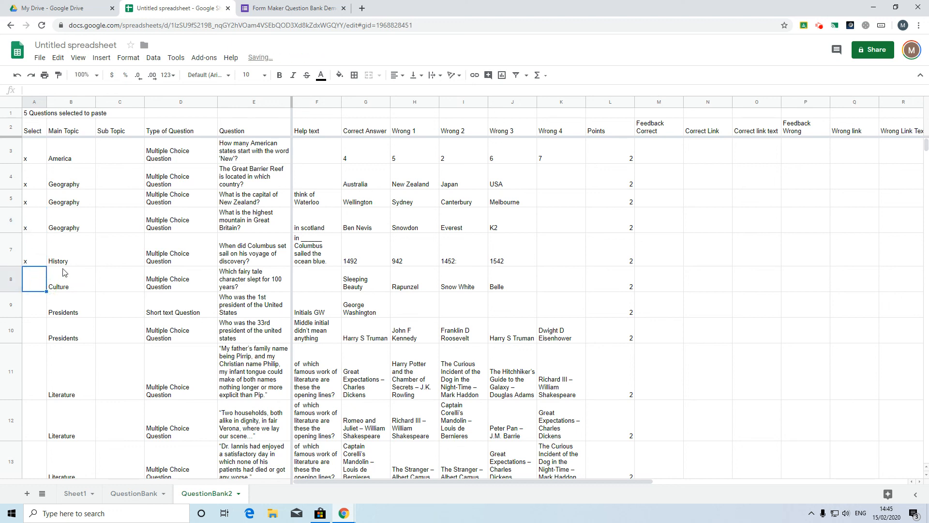
Set the add-on's sheet to QuestionBank2 in the form, checking the name against the spreadsheet's sheet names.
click(283, 8)
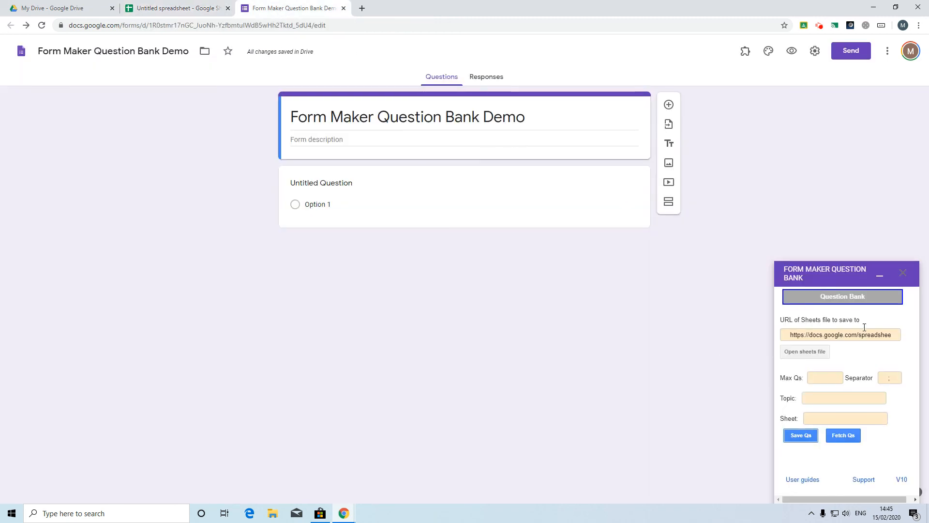
click(836, 418)
click(853, 438)
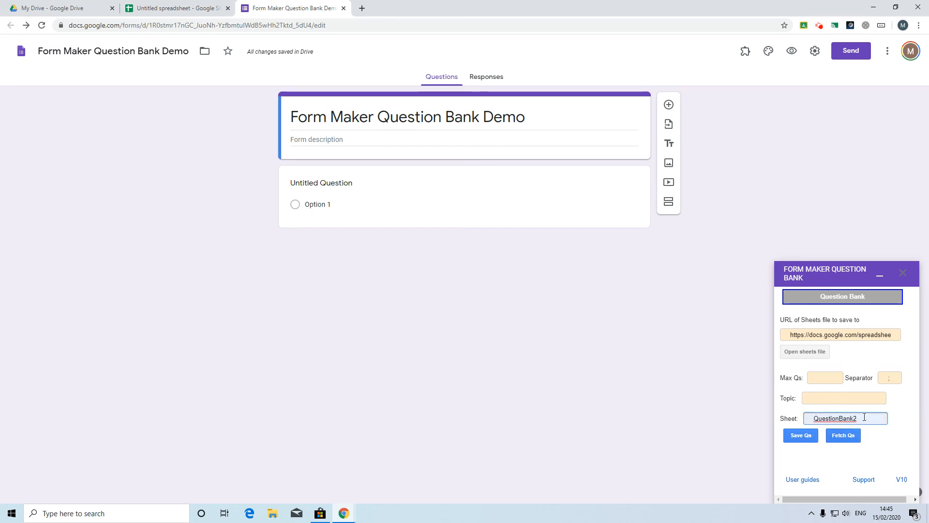
click(157, 12)
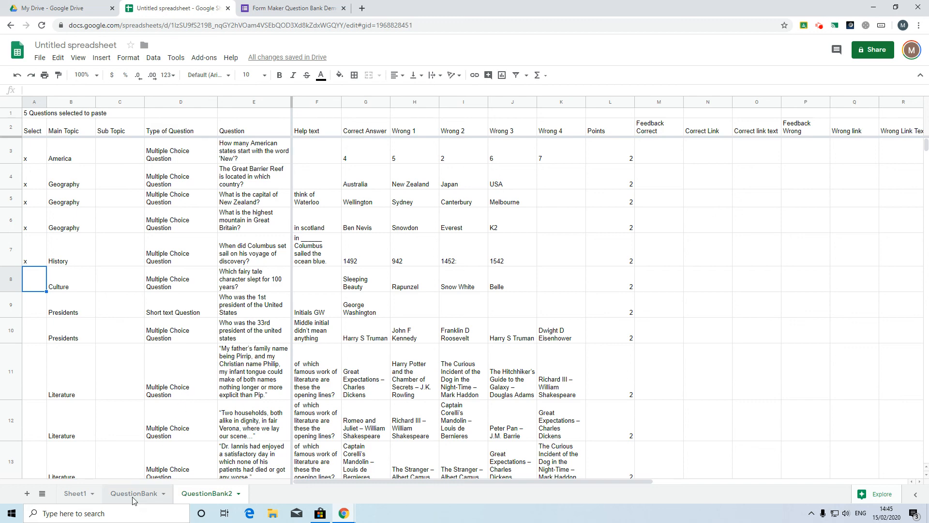
click(280, 8)
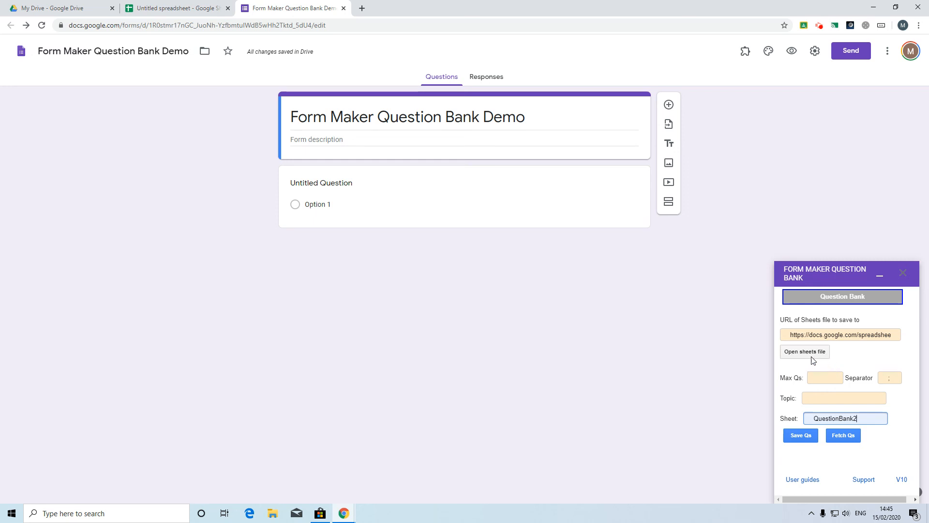
Set the maximum number of questions to 10 and fetch the marked questions from QuestionBank2 into the form.
click(825, 378)
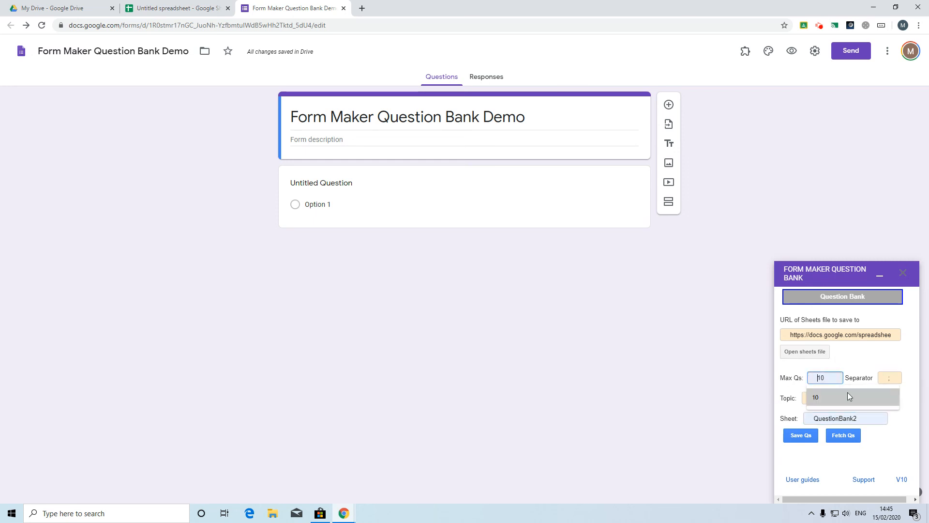
click(815, 397)
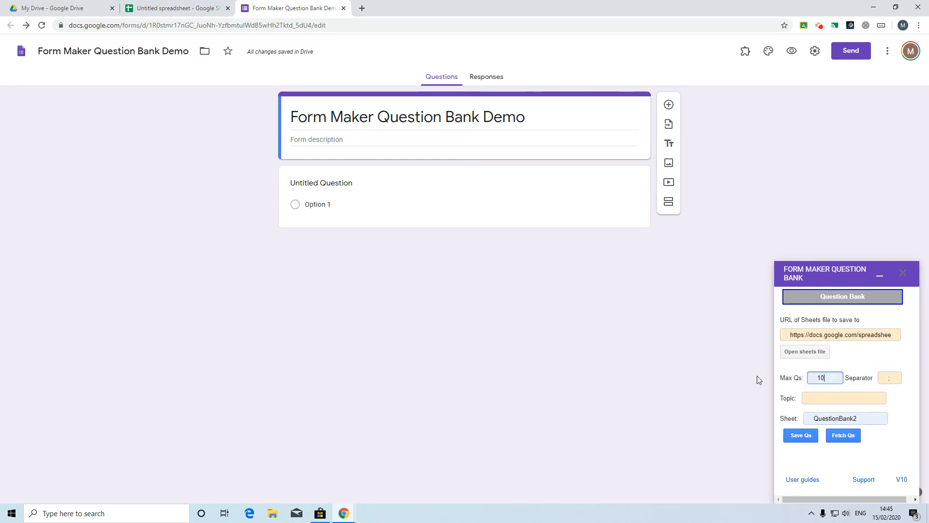
click(842, 436)
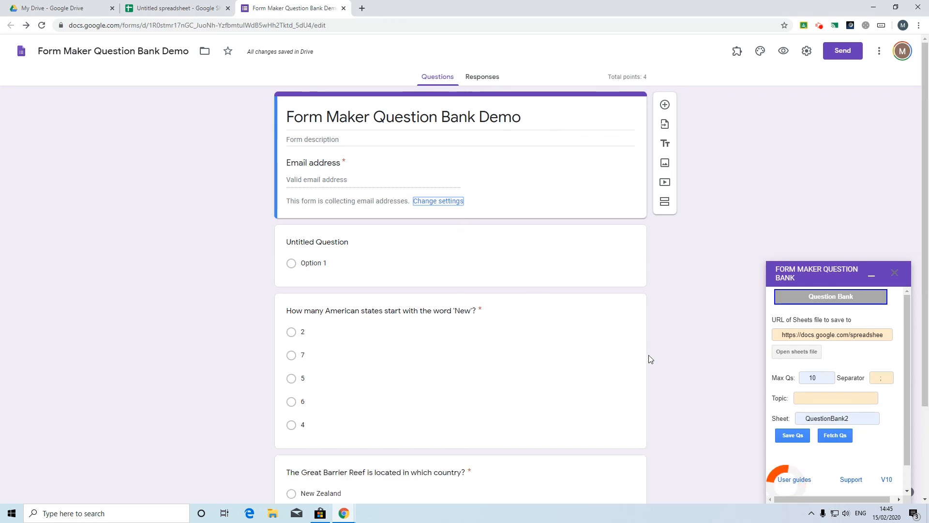
Review the fetched questions in the form, including the answer key and points of the New Zealand capital question.
scroll(670, 350, down, 3)
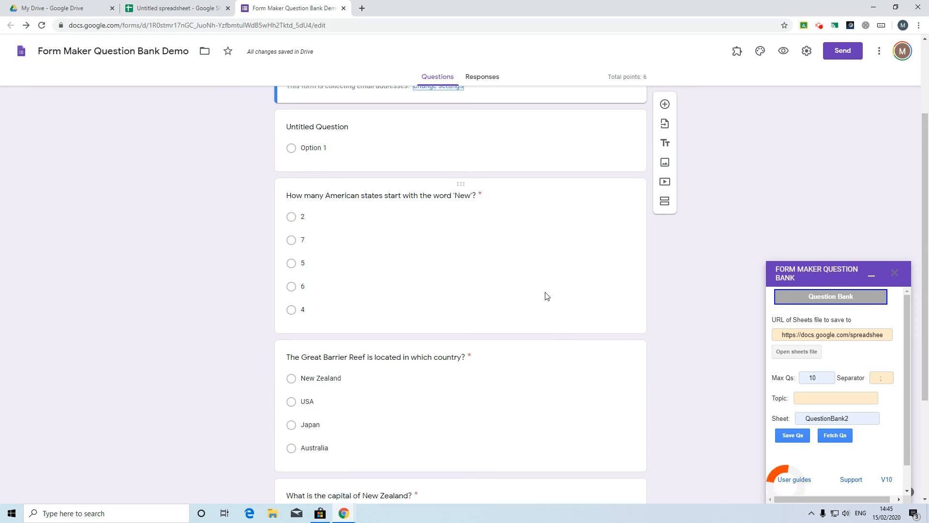
scroll(546, 296, down, 3)
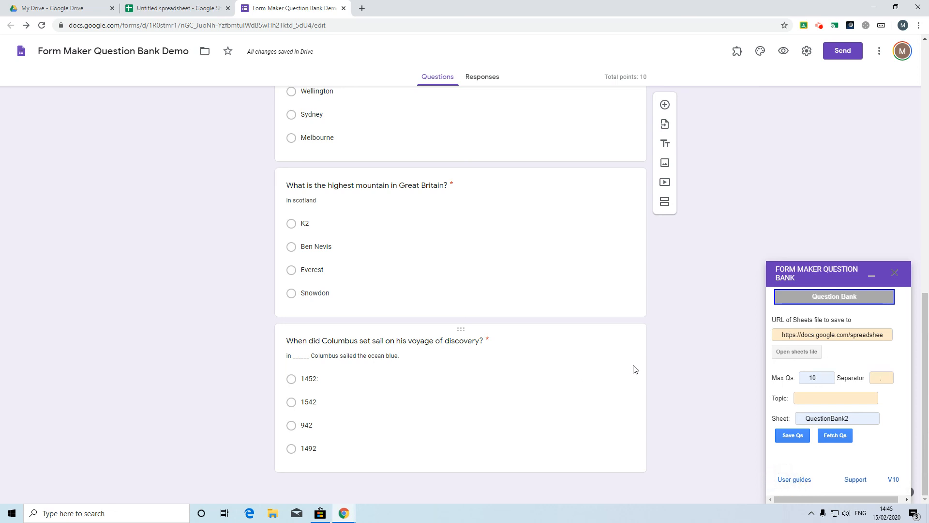
scroll(640, 373, up, 9)
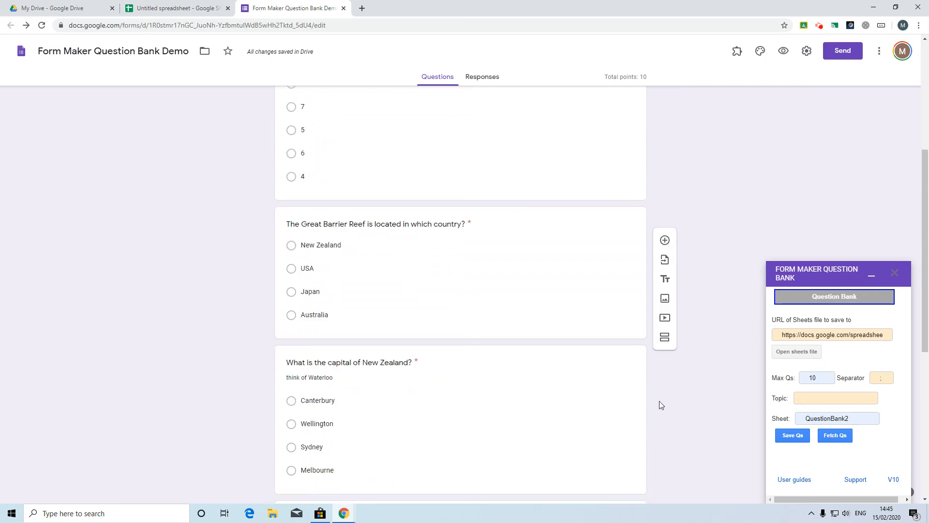
scroll(660, 401, up, 3)
scroll(660, 401, down, 12)
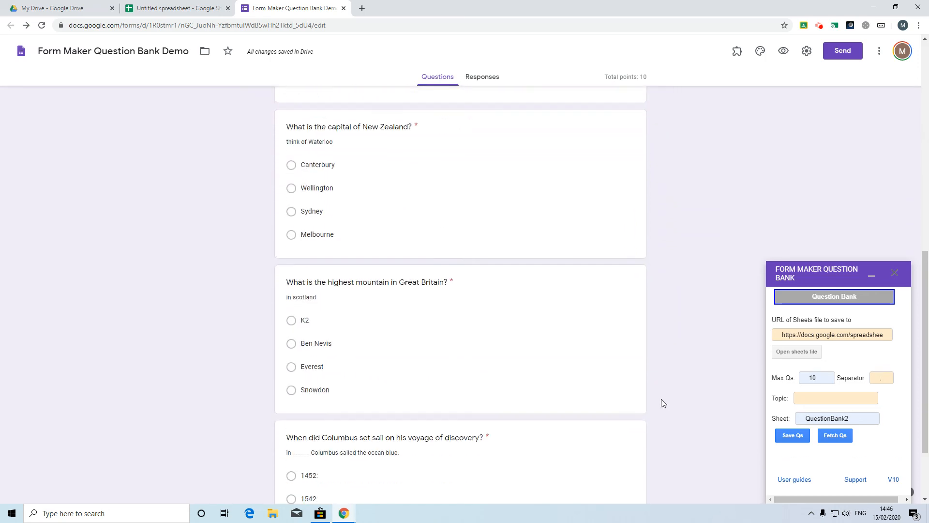
scroll(658, 399, up, 3)
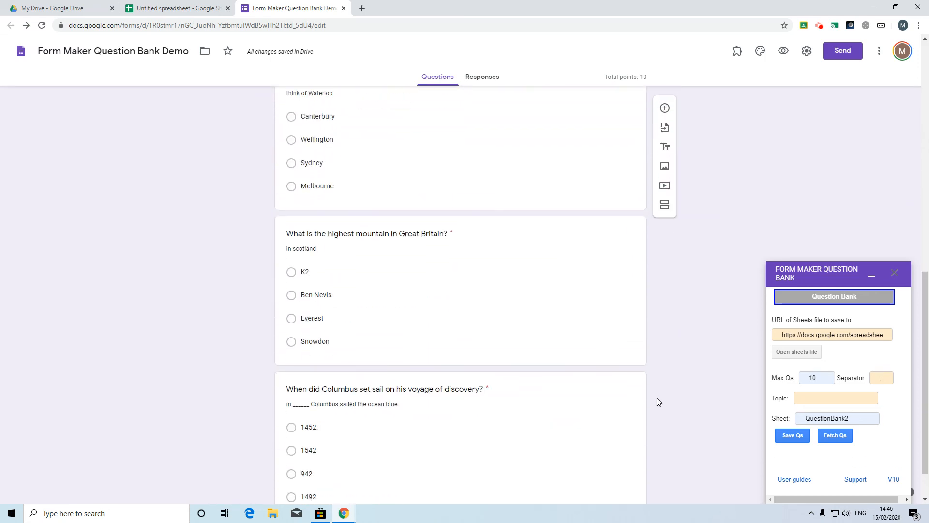
click(445, 251)
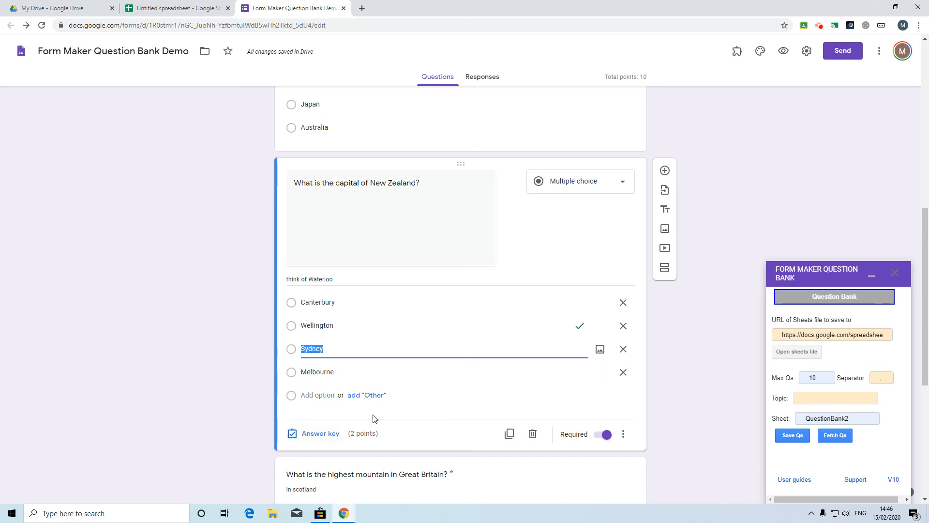
scroll(695, 298, up, 12)
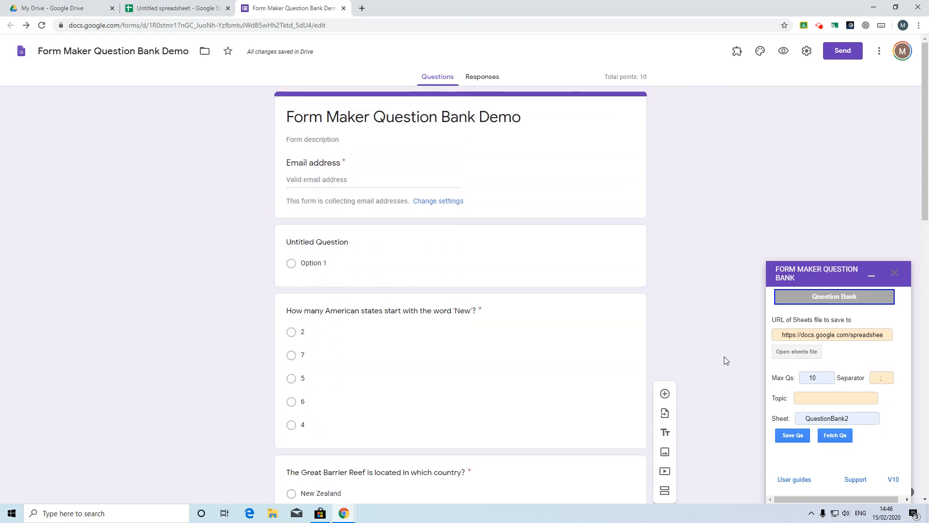
Check the Main Topic values in the QuestionBank2 sheet and set the add-on's topic to Geography in the form.
click(198, 8)
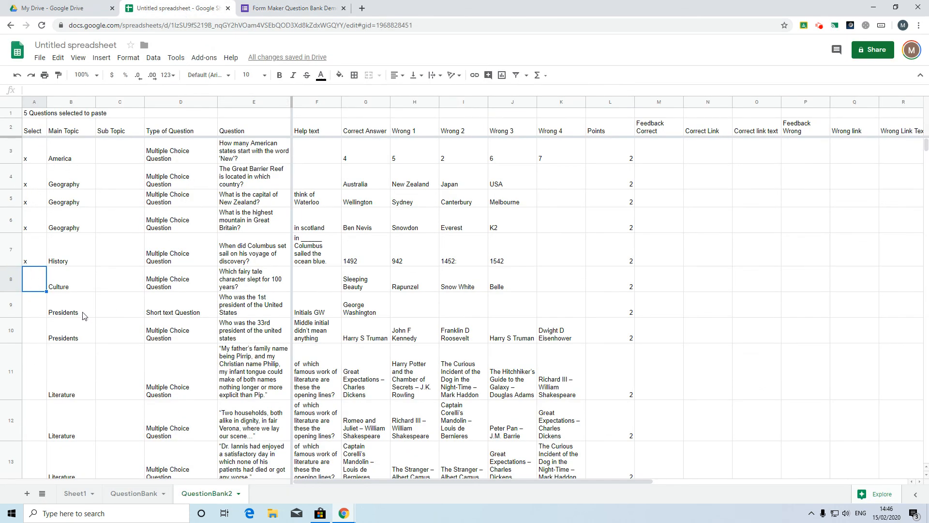
scroll(71, 370, down, 2)
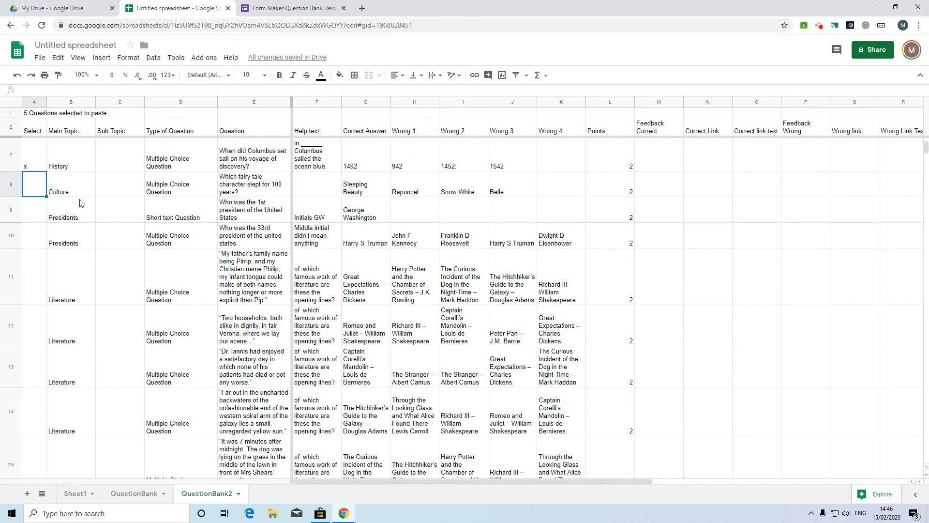
scroll(77, 300, down, 10)
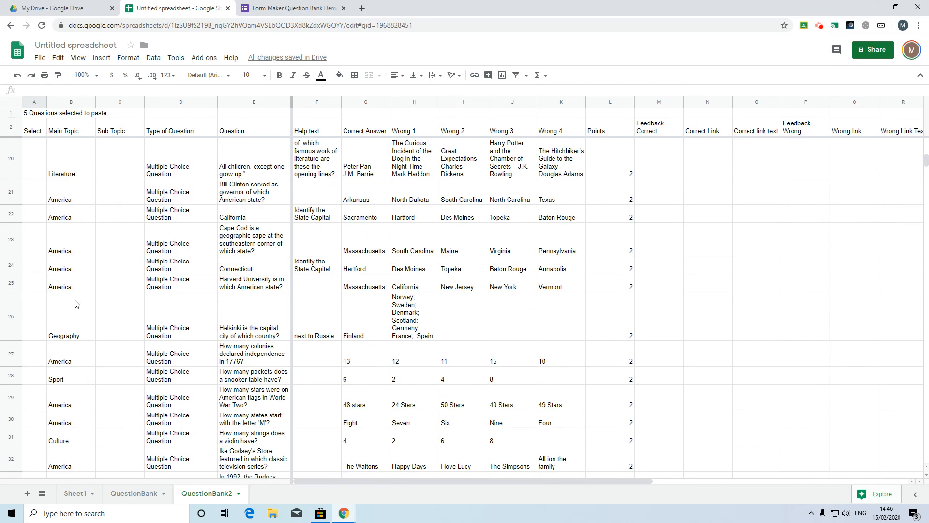
scroll(75, 304, down, 10)
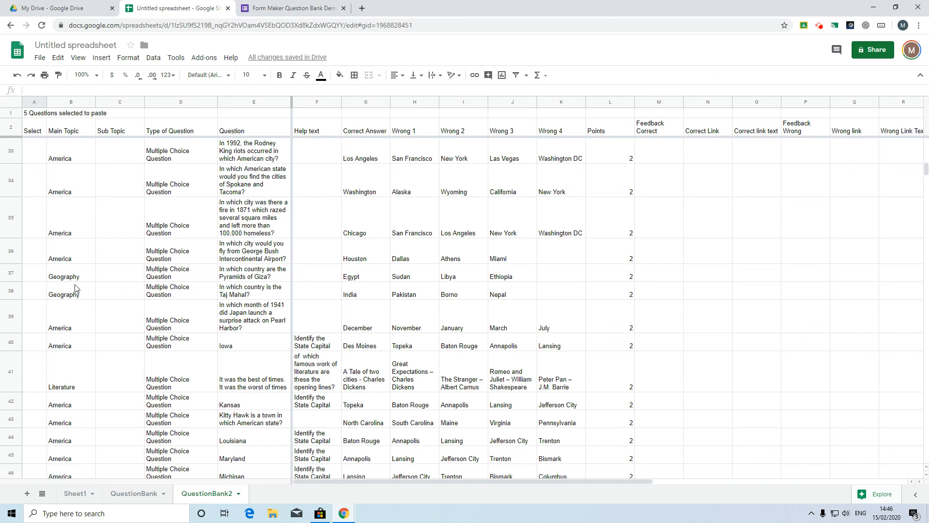
click(296, 8)
click(811, 397)
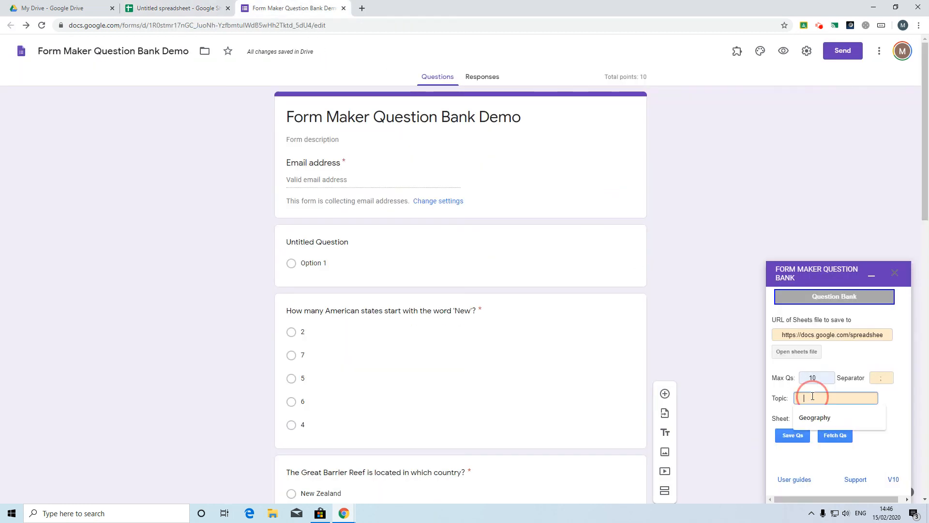
click(831, 422)
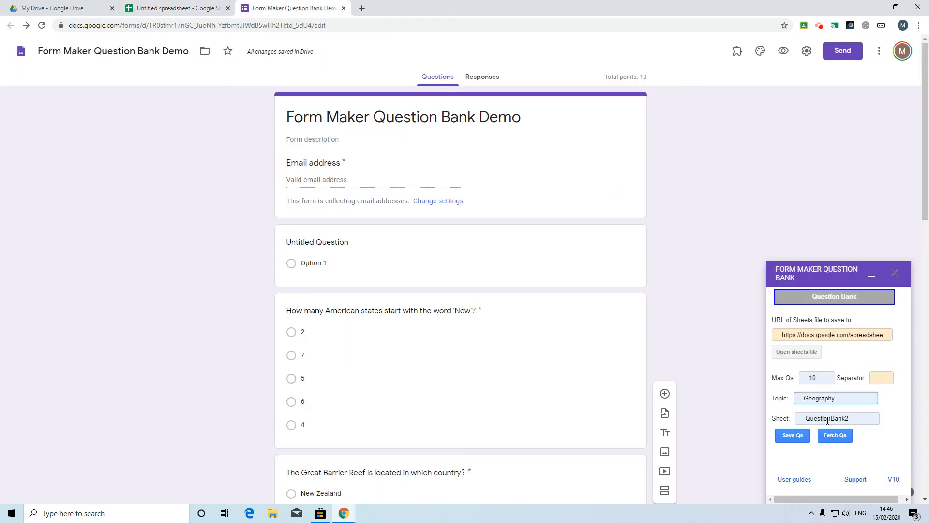
Set the maximum number of questions to 5 and fetch the Geography questions into the form.
double_click(823, 378)
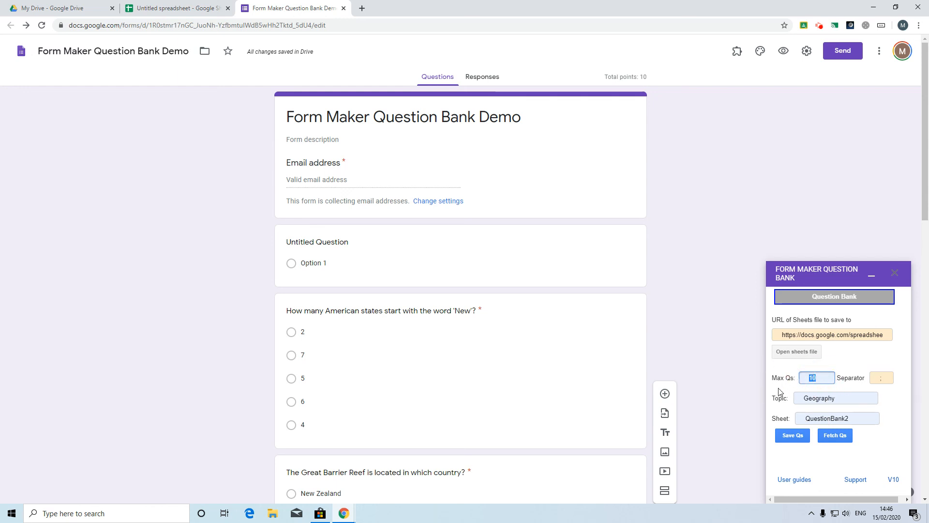
click(821, 378)
key(BackSpace)
key(BackSpace)
text(5)
click(835, 435)
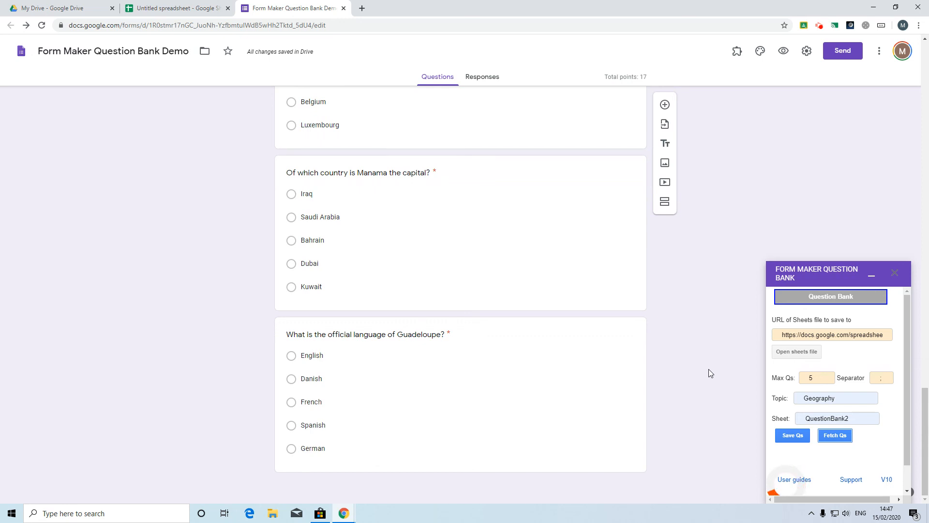
Look through the form's fetched questions and delete the blank Untitled Question at its start.
scroll(706, 373, up, 4)
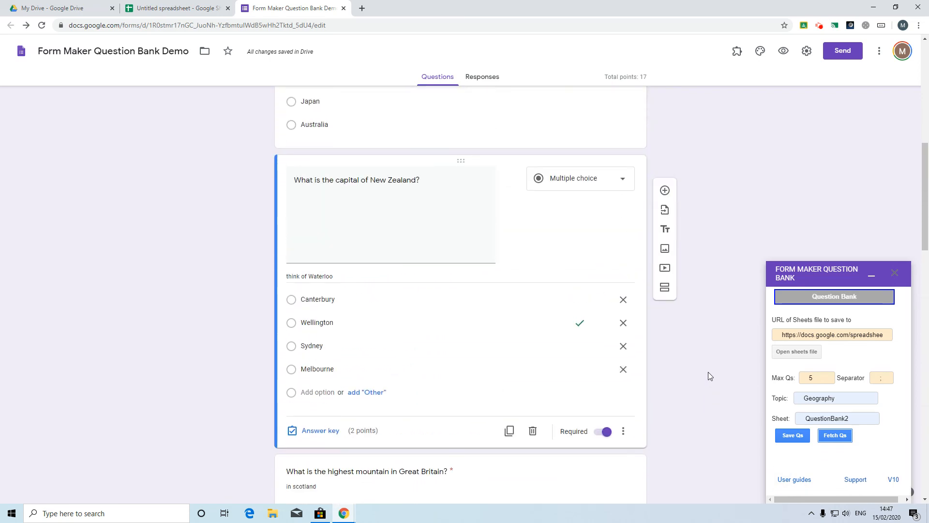
scroll(708, 373, down, 4)
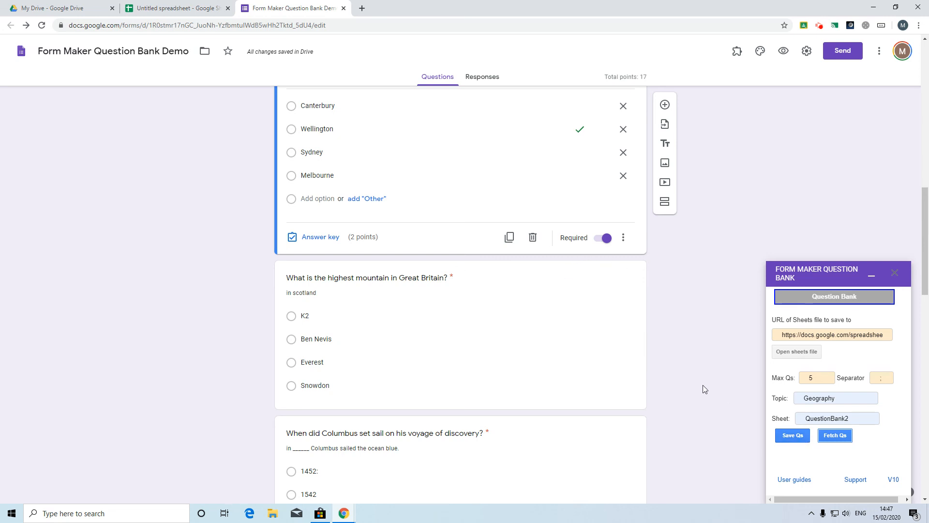
scroll(696, 392, up, 7)
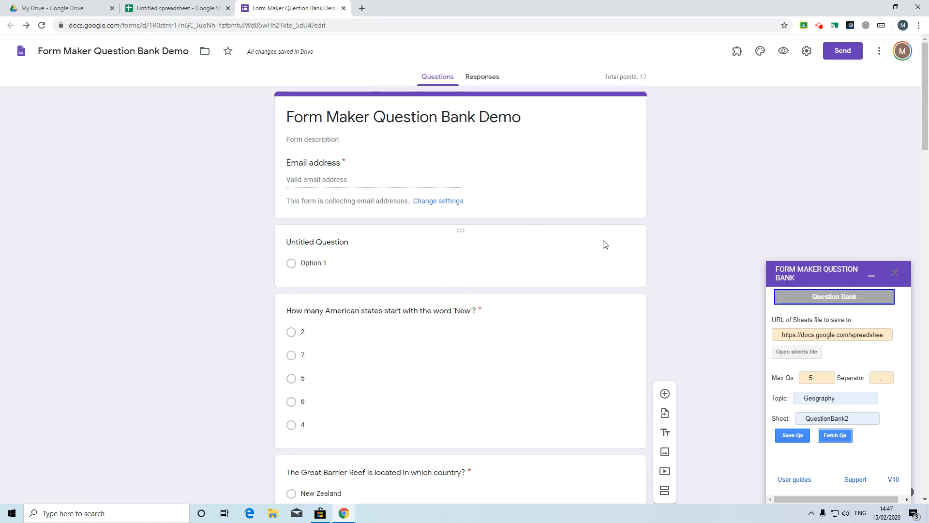
click(494, 240)
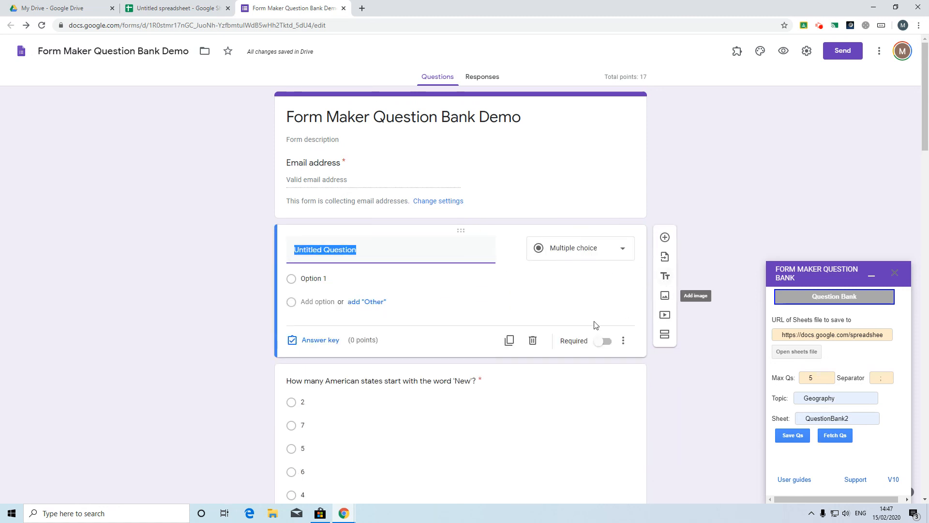
click(532, 340)
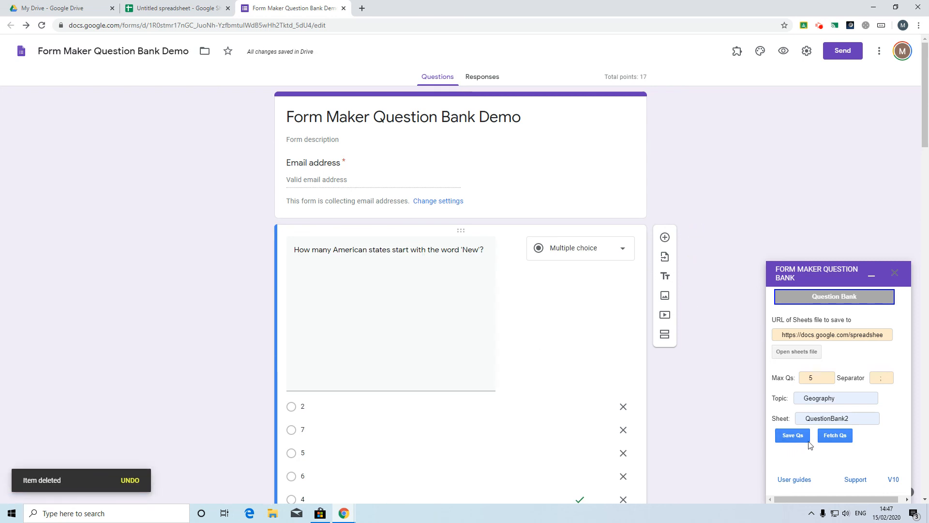
Save all of the form's questions to the linked spreadsheet with the add-on.
click(793, 437)
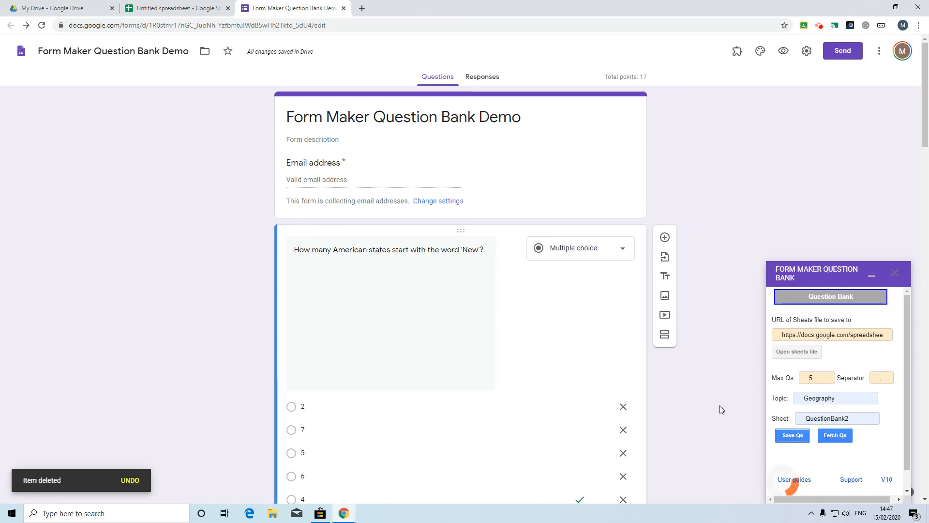
scroll(718, 378, down, 1)
scroll(721, 384, down, 2)
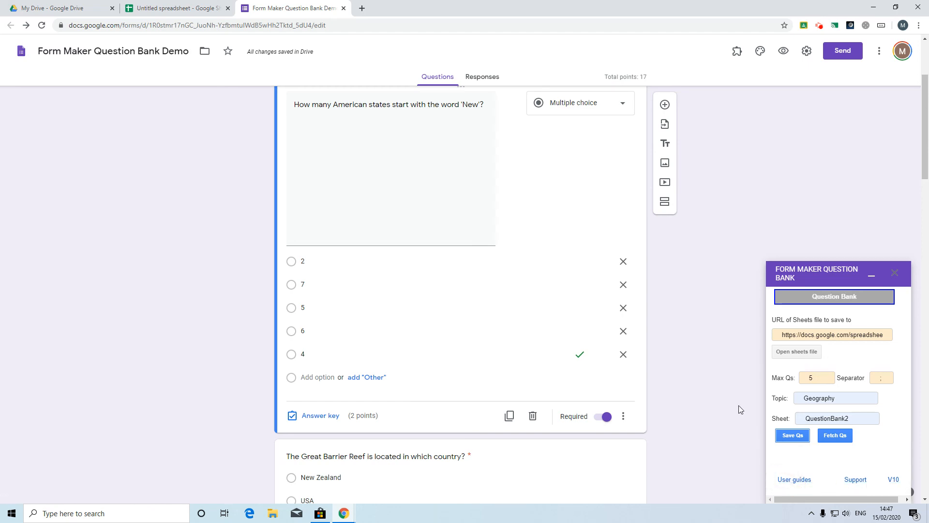
Open the spreadsheet's QuestionBank sheet and go to the last filled cell in the Main Topic column.
click(174, 9)
scroll(140, 270, down, 10)
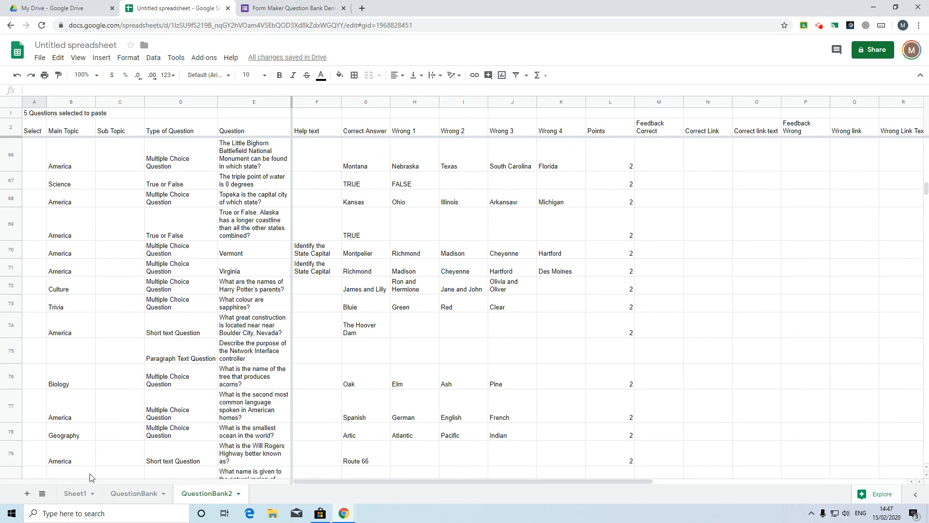
click(137, 499)
click(44, 415)
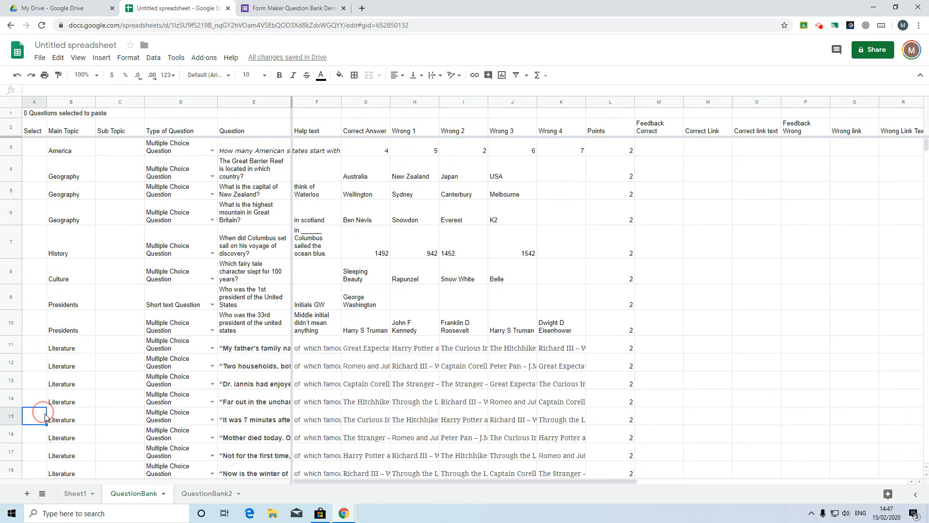
key(ctrl+Down)
key(Right)
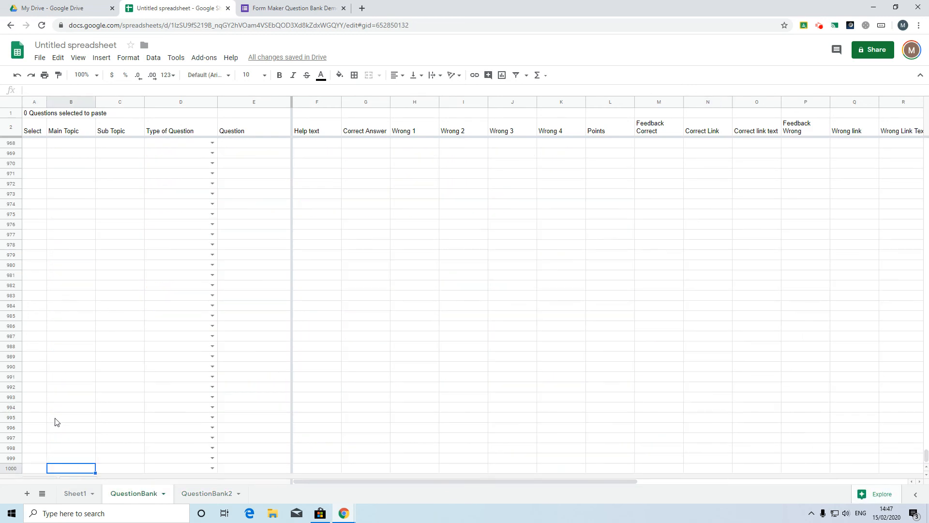
key(ctrl+Up)
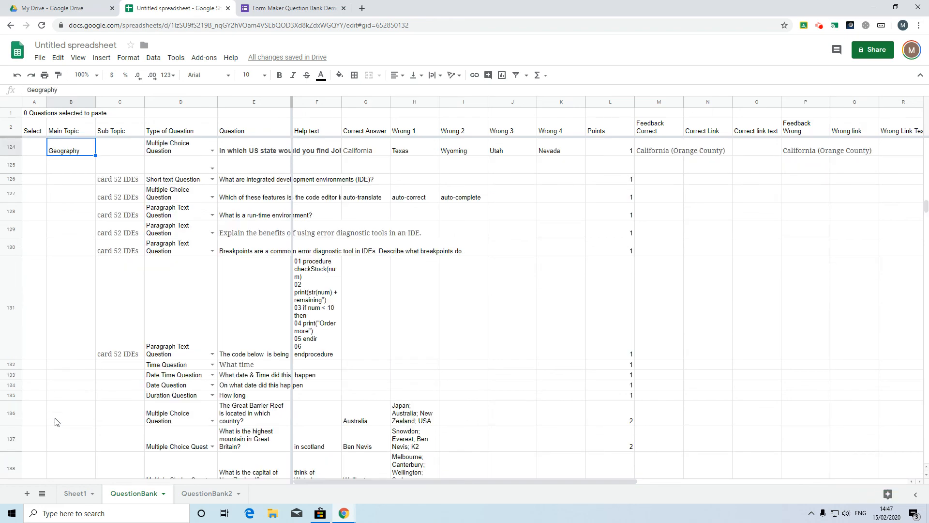
Examine the saved questions at the end of QuestionBank, including their correct answers, combined options and points, and return to the form.
key(Down)
key(Down)
key(Down)
key(Down)
key(Down)
key(Down)
key(Down)
key(Down)
key(Down)
key(Down)
key(Down)
key(Down)
key(Down)
key(Down)
key(Down)
key(Down)
key(Down)
key(Down)
key(Down)
key(Down)
key(Down)
key(Down)
key(Down)
key(Down)
key(Down)
key(Down)
key(Down)
key(Down)
key(Down)
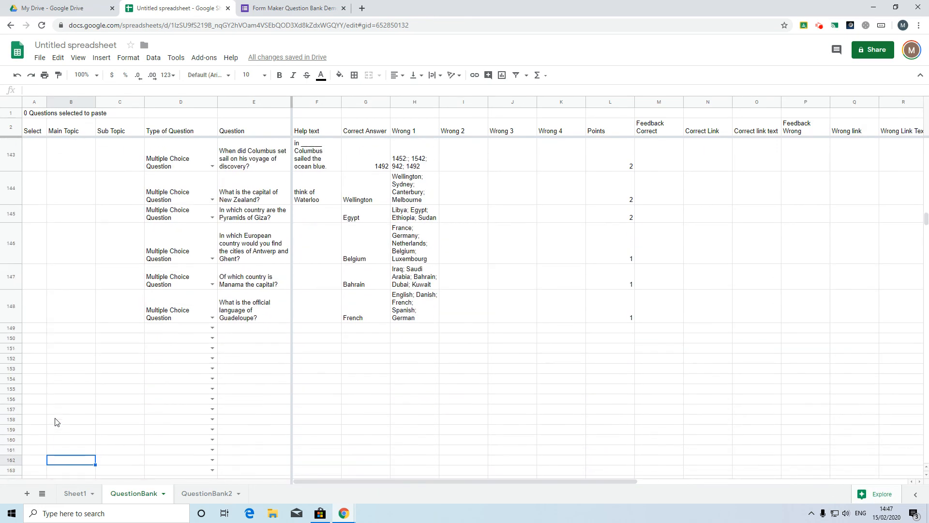
key(Up)
key(Up)
key(Up)
key(Up)
key(Up)
key(Up)
key(Up)
key(Up)
key(Up)
key(Up)
key(Up)
key(Up)
key(Up)
key(Up)
key(Up)
key(Up)
key(Up)
key(Up)
key(Up)
key(Up)
key(Up)
key(Up)
key(Up)
key(Up)
key(Up)
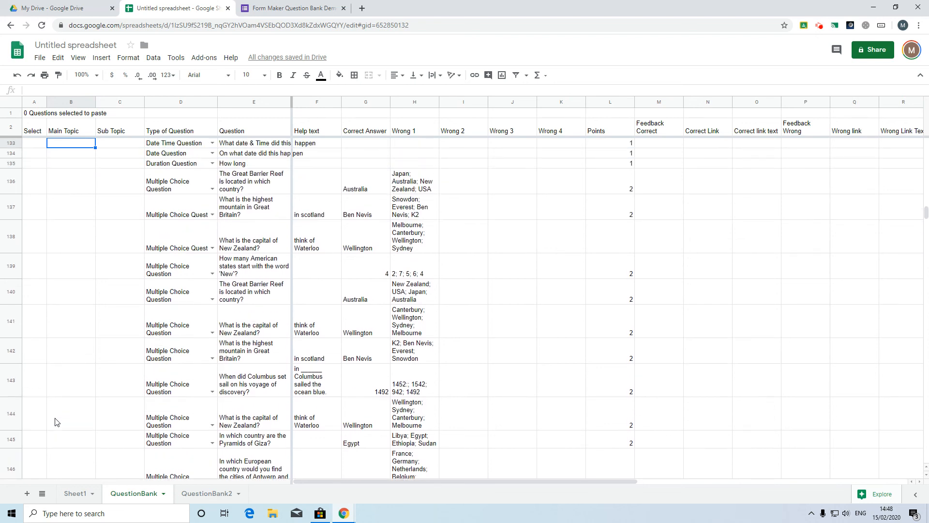
key(Down)
key(Down)
key(Up)
key(Up)
key(Down)
key(Down)
key(Down)
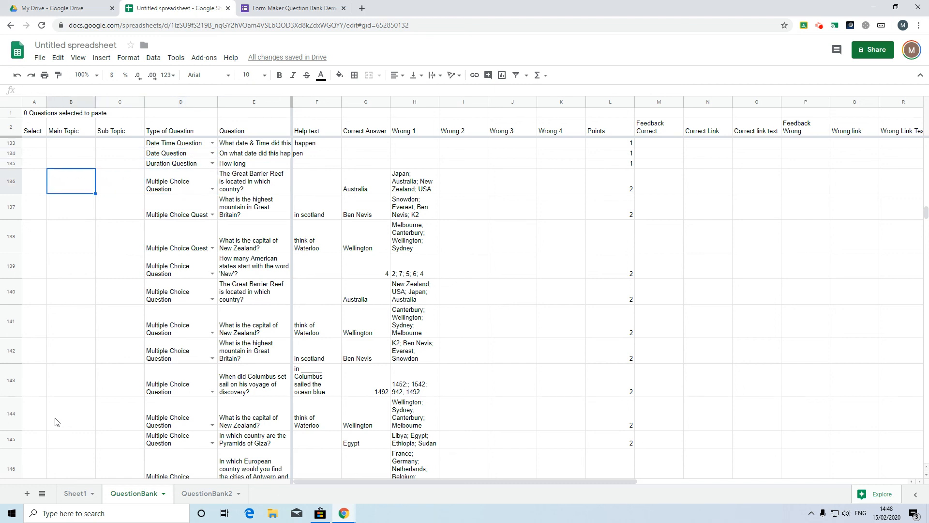
key(Down)
key(Down)
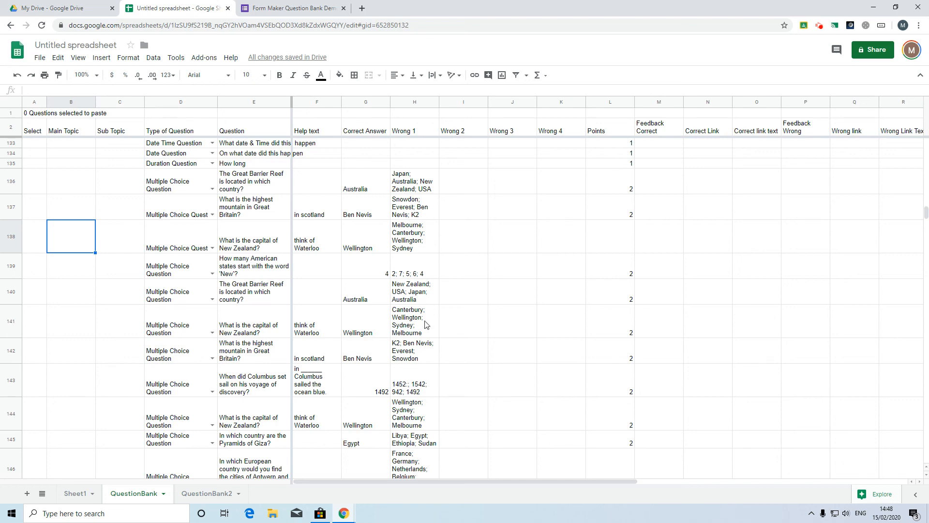
scroll(338, 325, down, 5)
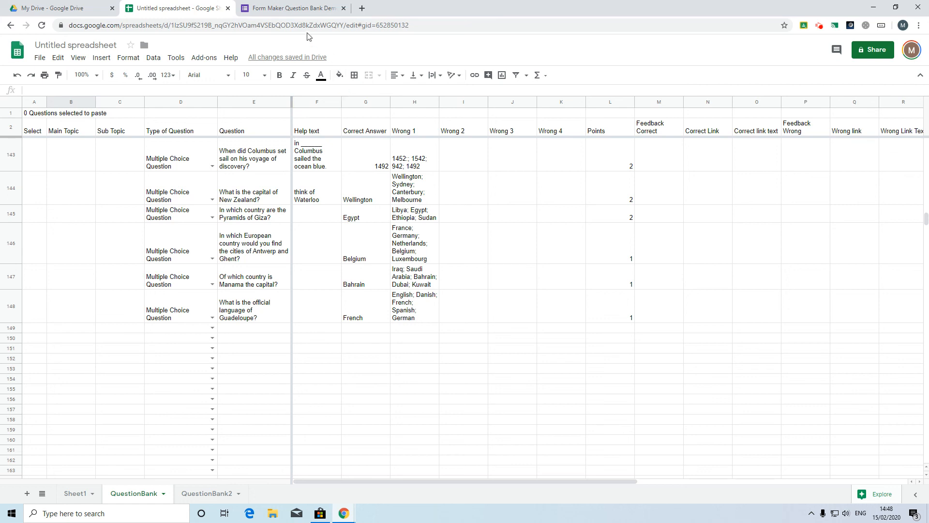
click(288, 9)
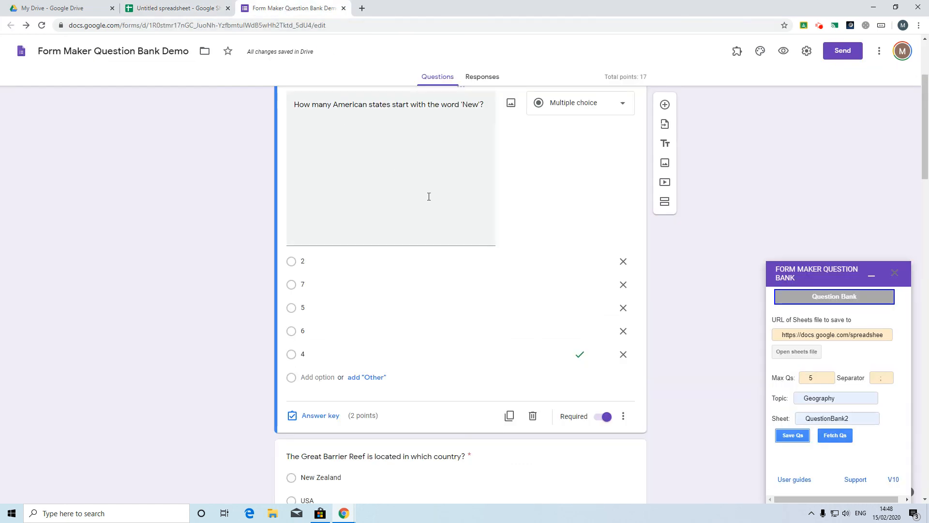